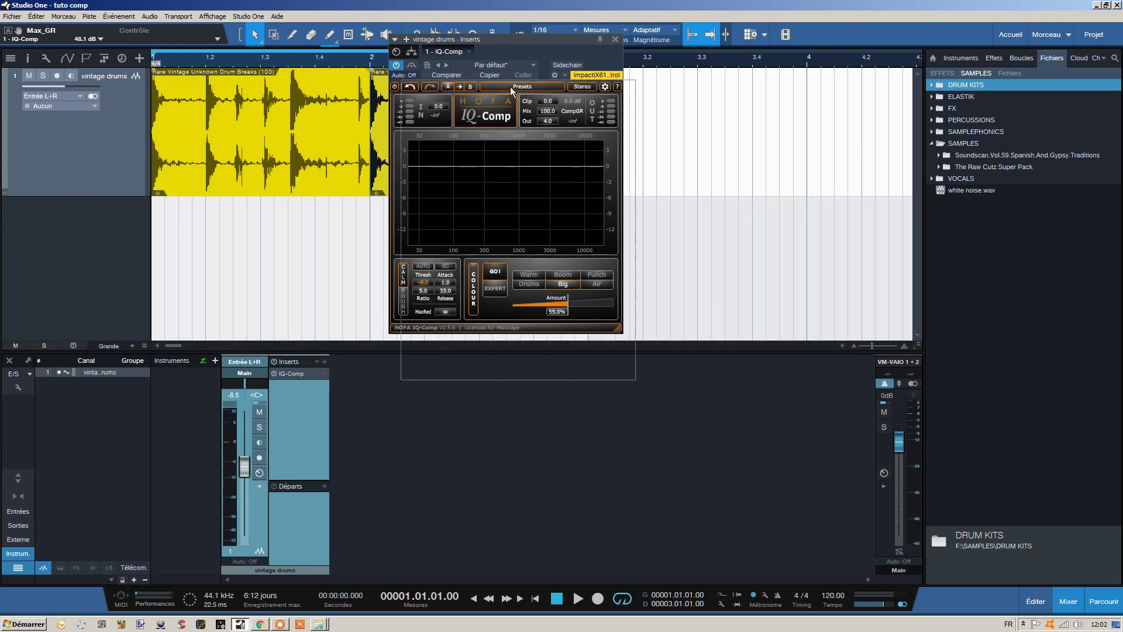
Step: Move the IQ-Comp plug-in window down and enlarge its interface so all the controls are readable
{"action": "left_click_drag", "start_coordinate": [496, 46], "coordinate": [500, 96]}
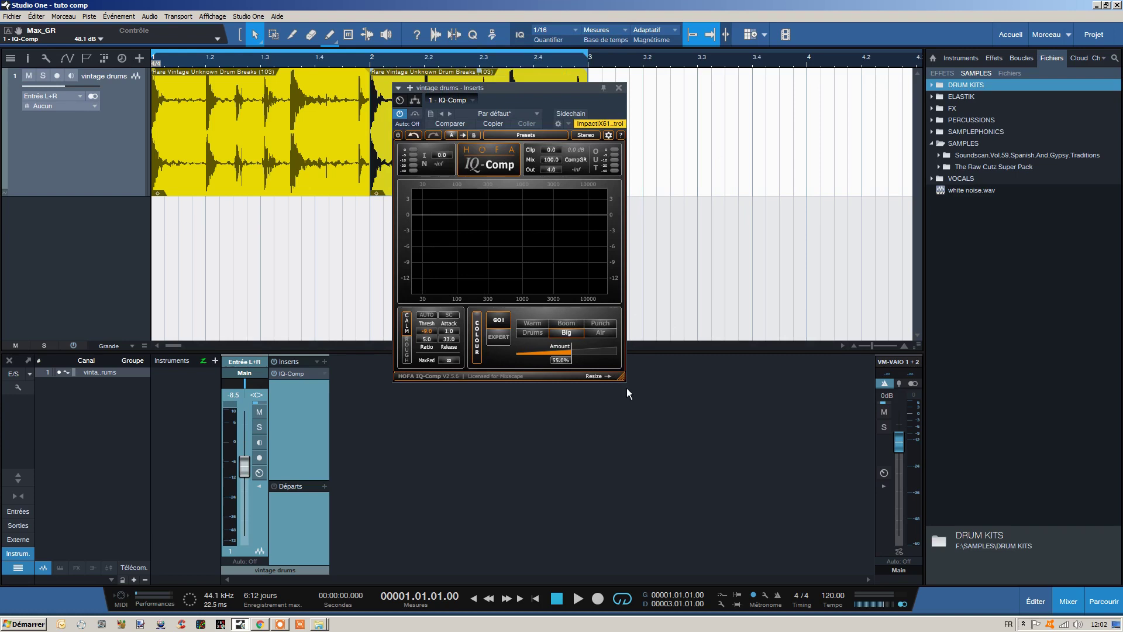
{"action": "left_click_drag", "start_coordinate": [621, 383], "coordinate": [581, 271]}
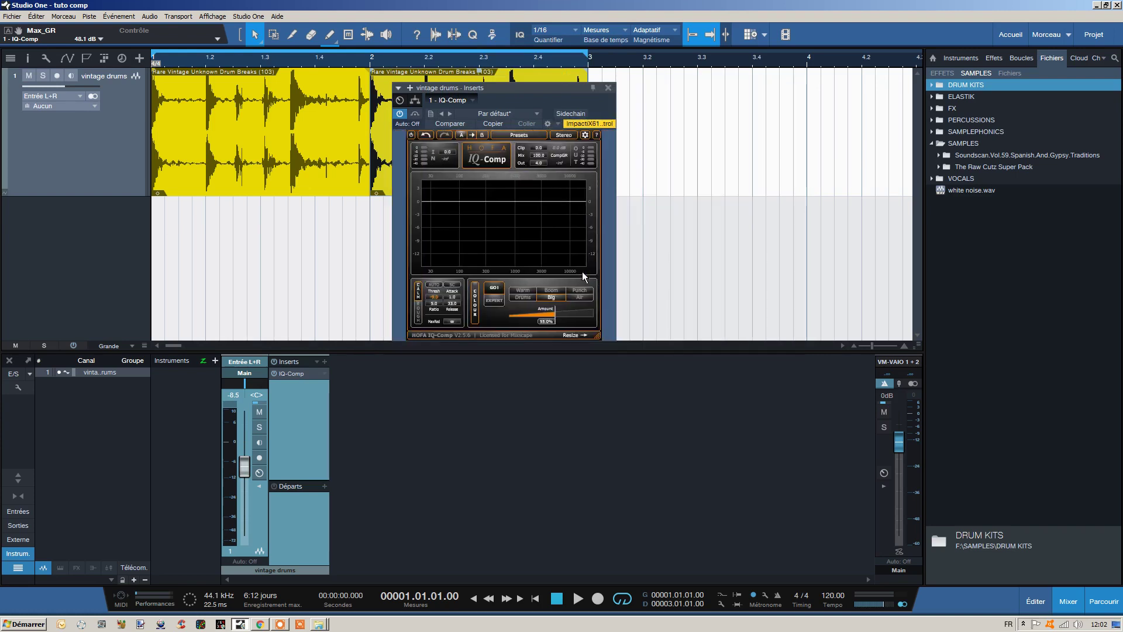
{"action": "left_click_drag", "start_coordinate": [609, 353], "coordinate": [656, 410]}
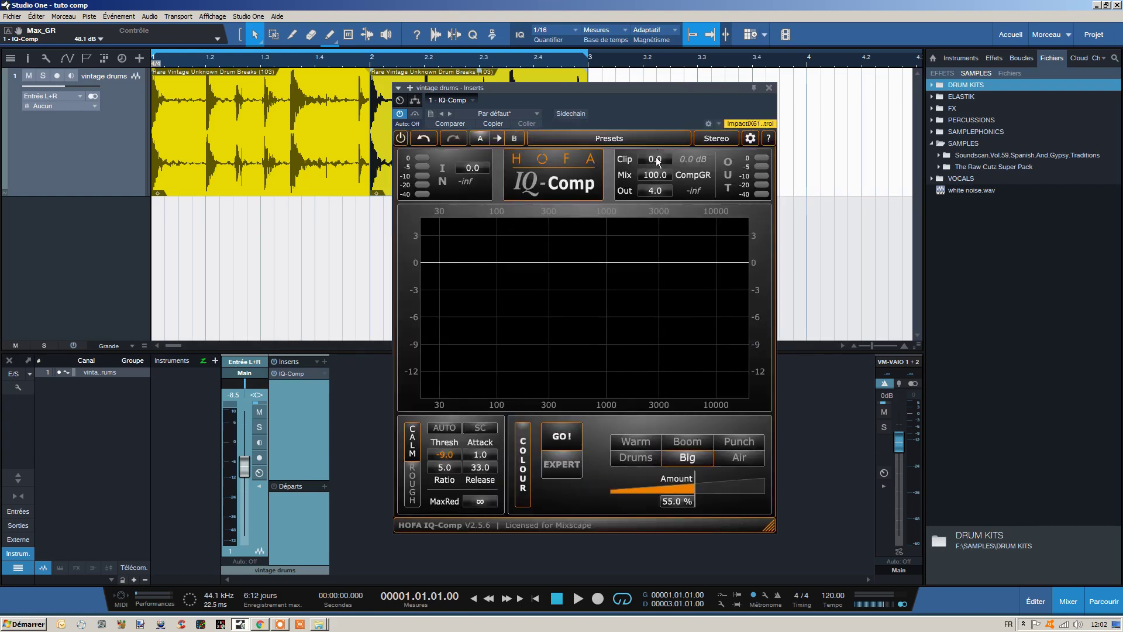
Step: Switch the compressor's Clip setting to Off, try the Mix and Out values, and move the plug-in window higher
{"action": "left_click_drag", "start_coordinate": [656, 158], "coordinate": [670, 234]}
{"action": "left_click_drag", "start_coordinate": [655, 174], "coordinate": [664, 258]}
{"action": "left_click_drag", "start_coordinate": [673, 196], "coordinate": [679, 122]}
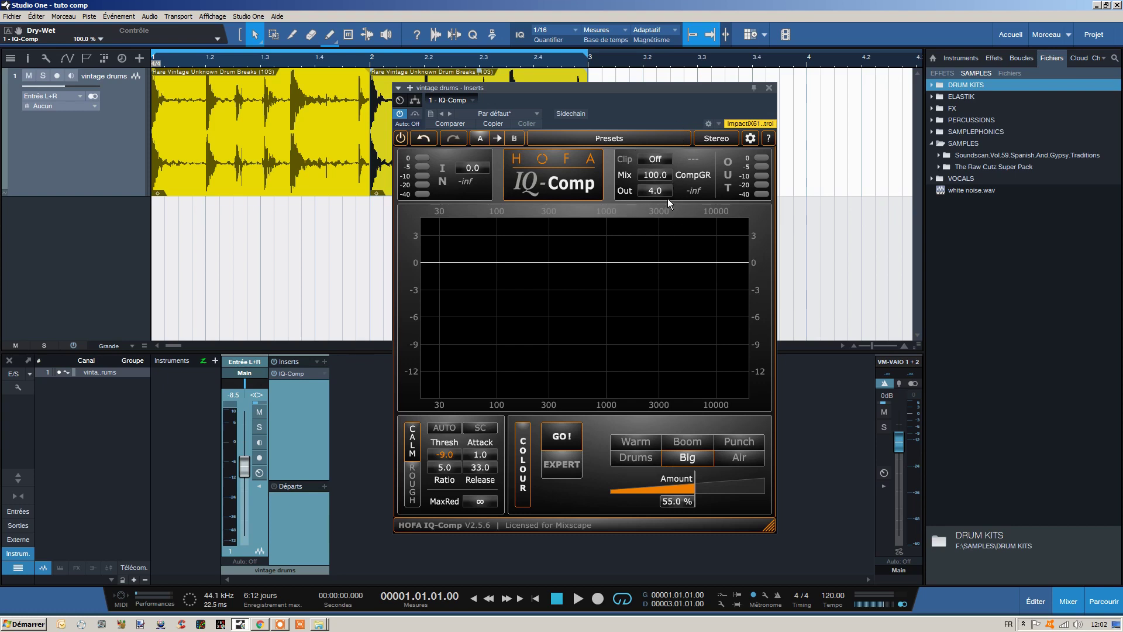
{"action": "key", "text": "Tab"}
{"action": "left_click_drag", "start_coordinate": [649, 89], "coordinate": [630, 54]}
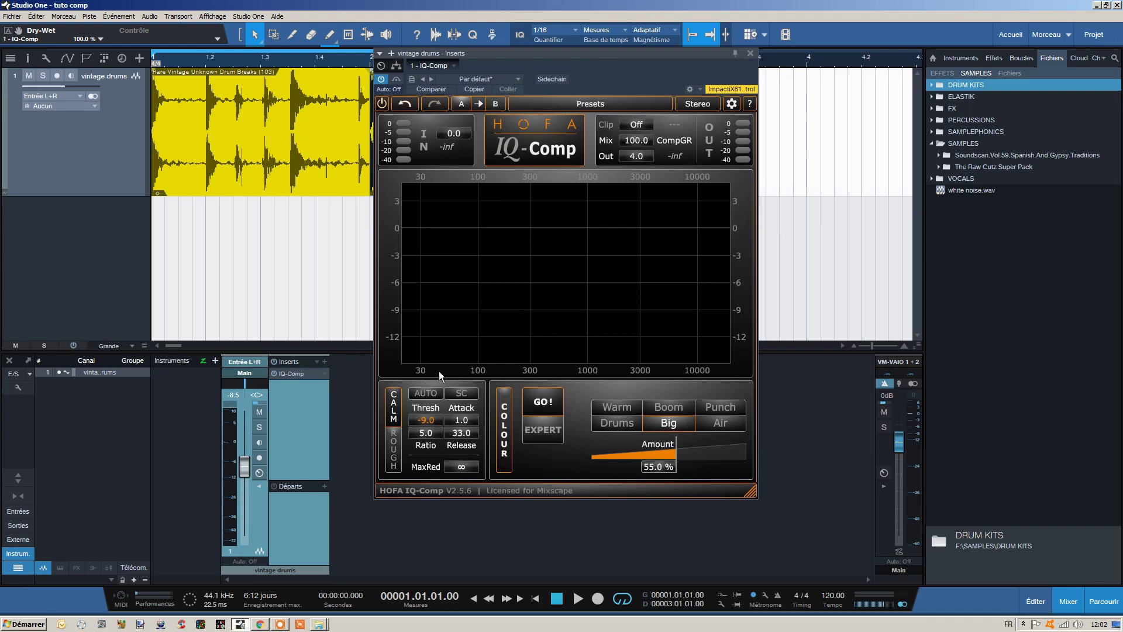
Step: Set the compressor to AUTO with the Rough character, showing and hiding the SC sidechain section in between
{"action": "left_click", "coordinate": [424, 398]}
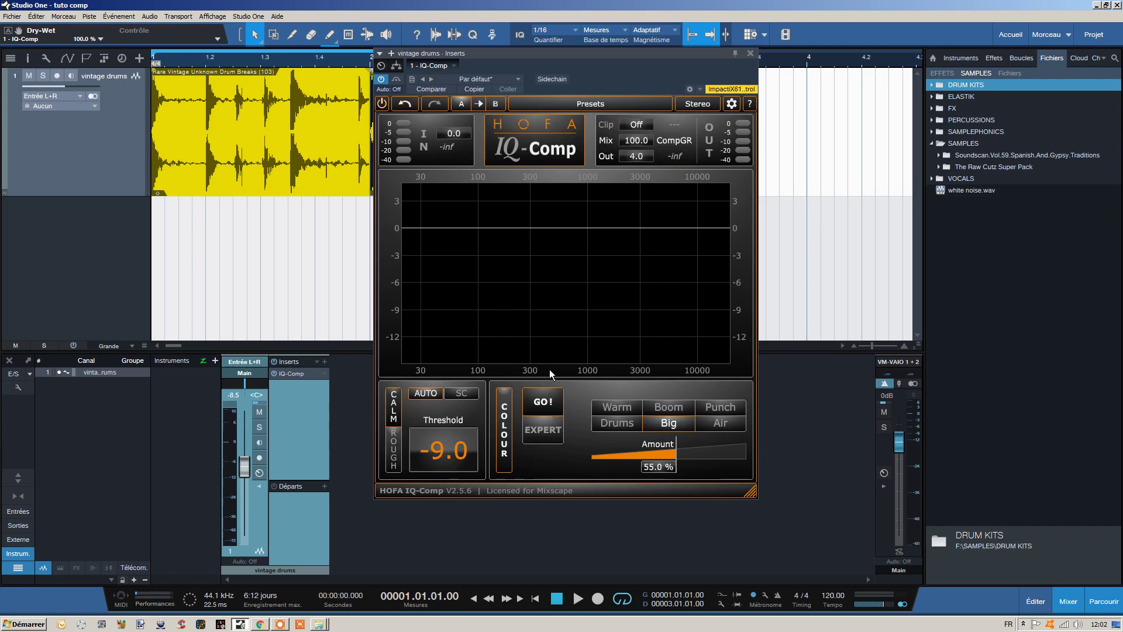
{"action": "left_click", "coordinate": [464, 394]}
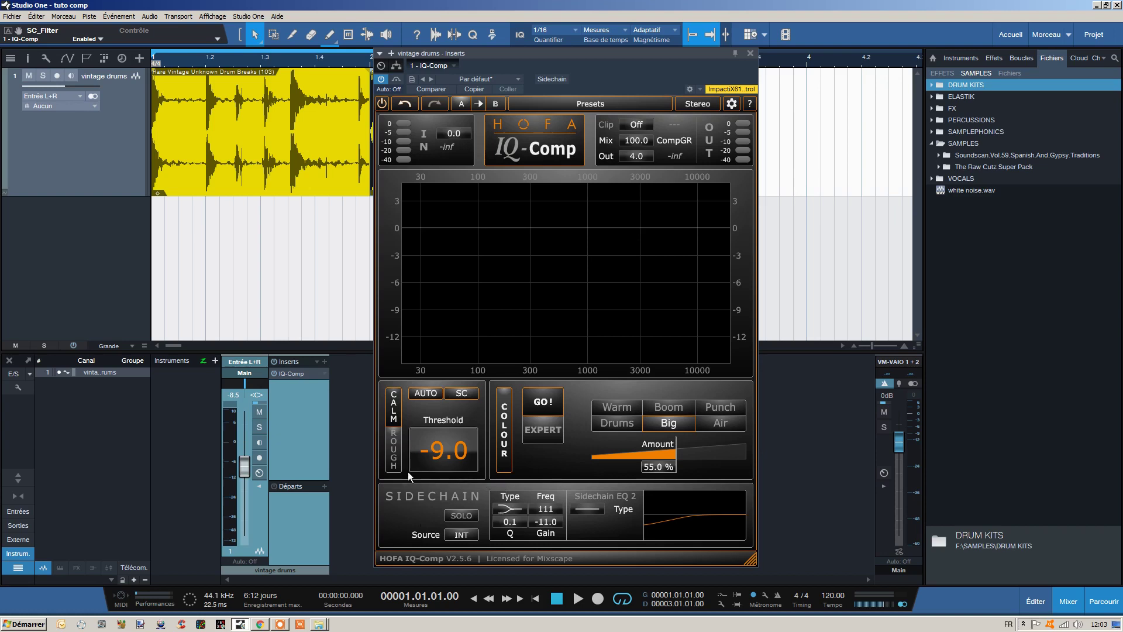
{"action": "left_click", "coordinate": [469, 392]}
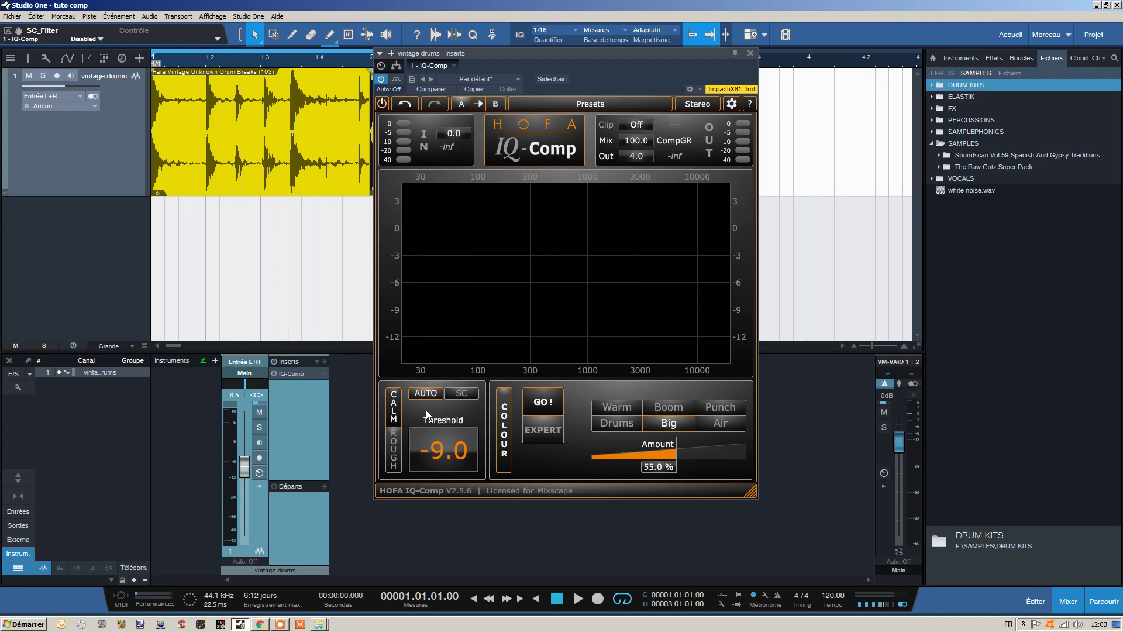
{"action": "left_click", "coordinate": [393, 450]}
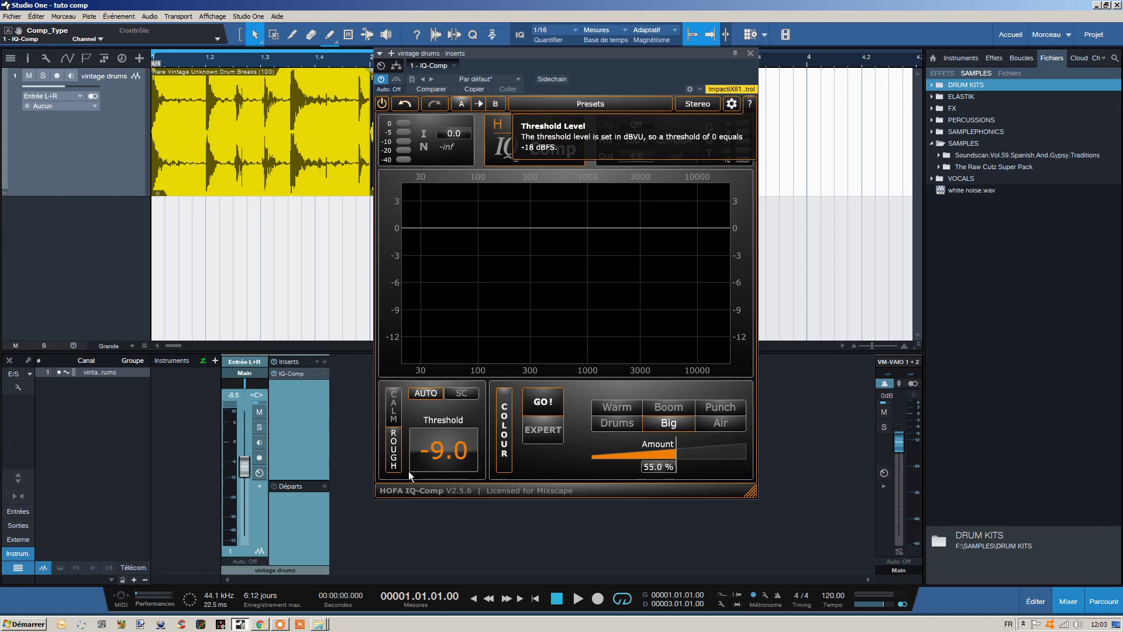
{"action": "left_click", "coordinate": [273, 114]}
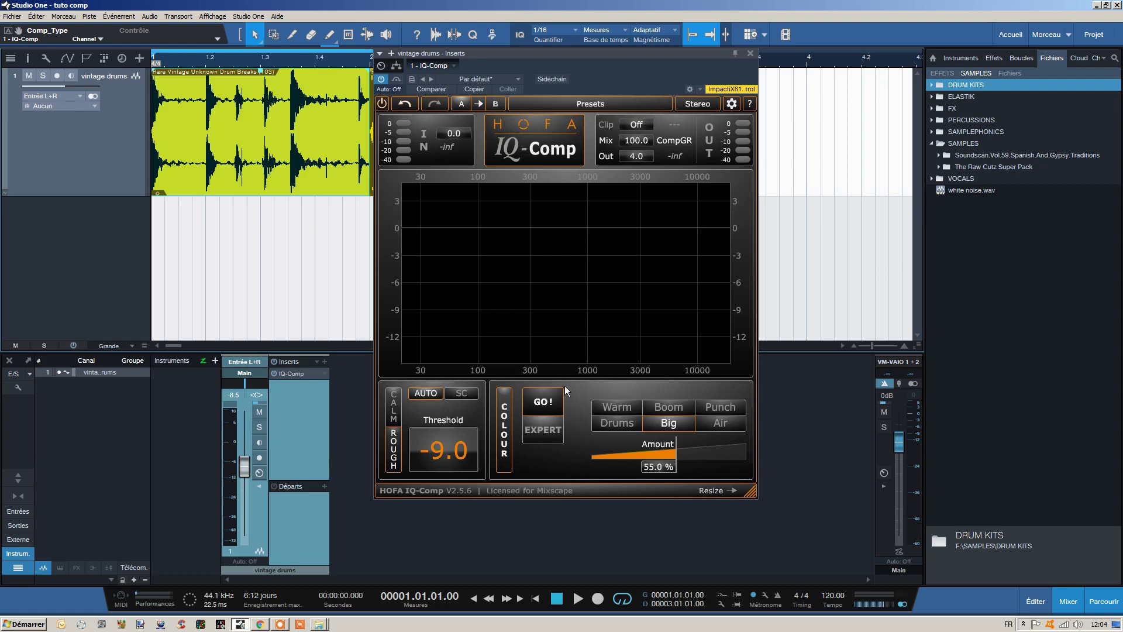
Step: Try the Warm, Big, Boom and Punch colour presets in GO! mode, ending on Air with an Amount of 59.7 %
{"action": "left_click", "coordinate": [548, 404]}
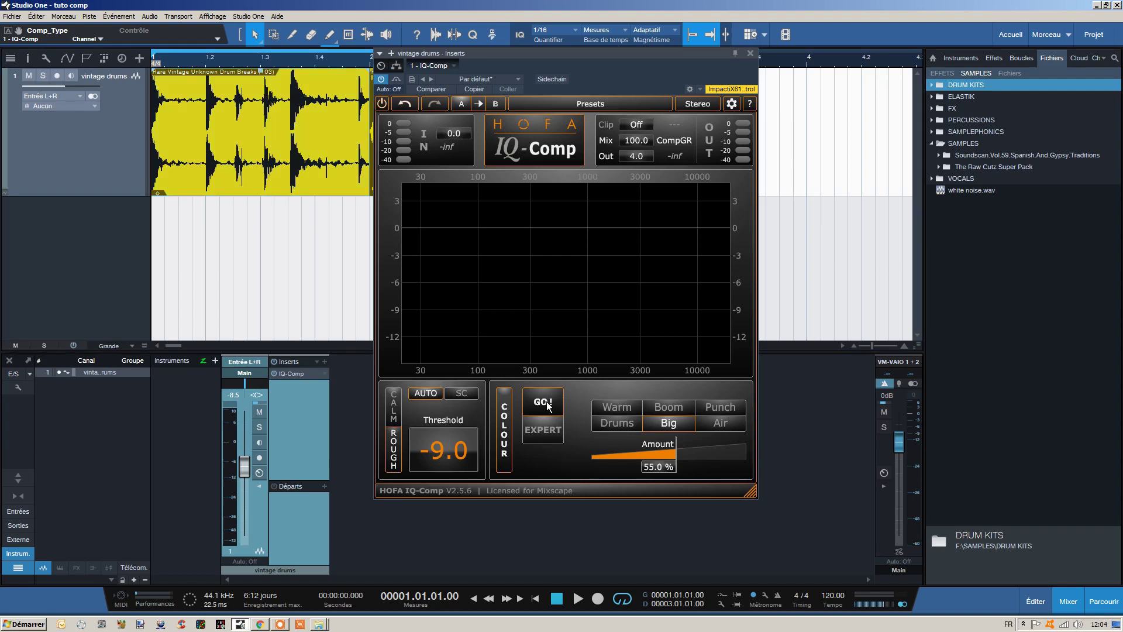
{"action": "left_click", "coordinate": [620, 409]}
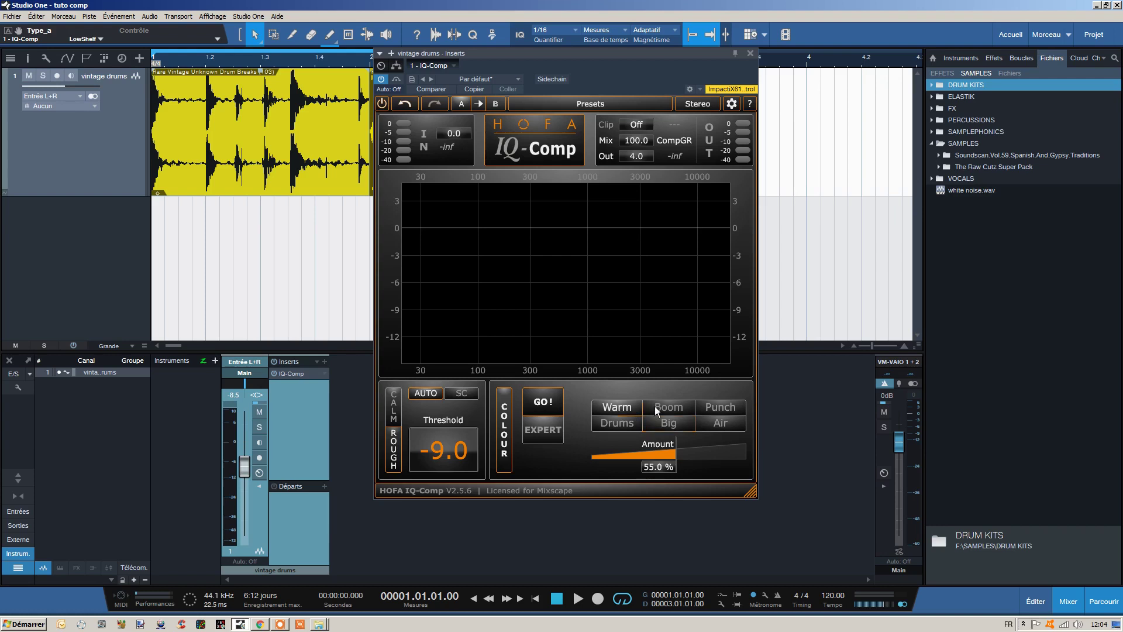
{"action": "left_click", "coordinate": [686, 426]}
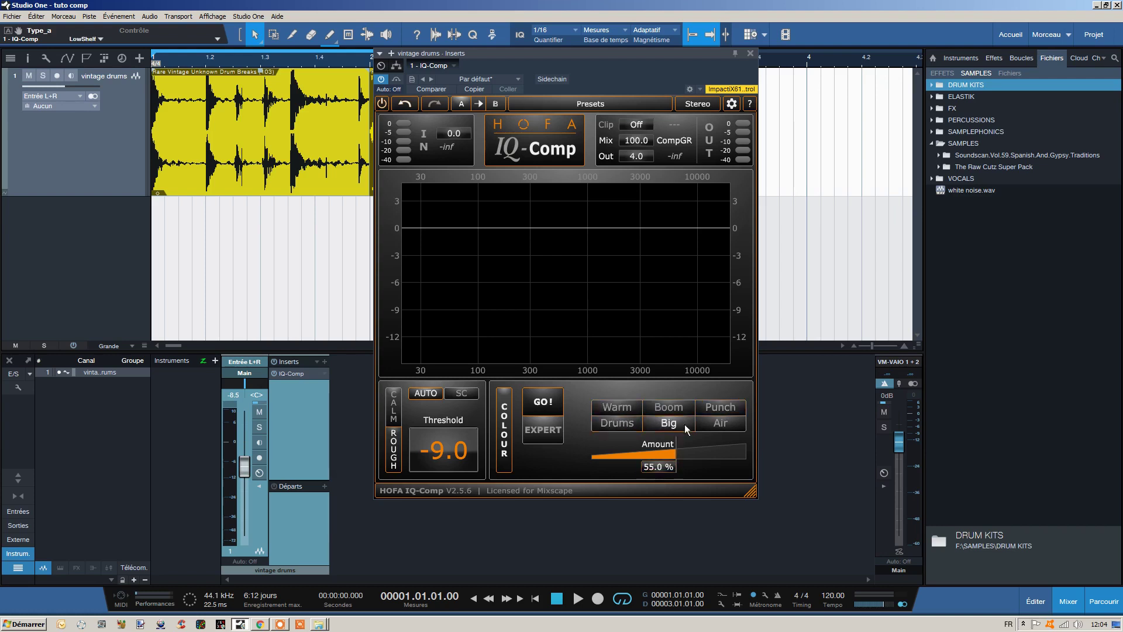
{"action": "left_click", "coordinate": [618, 407]}
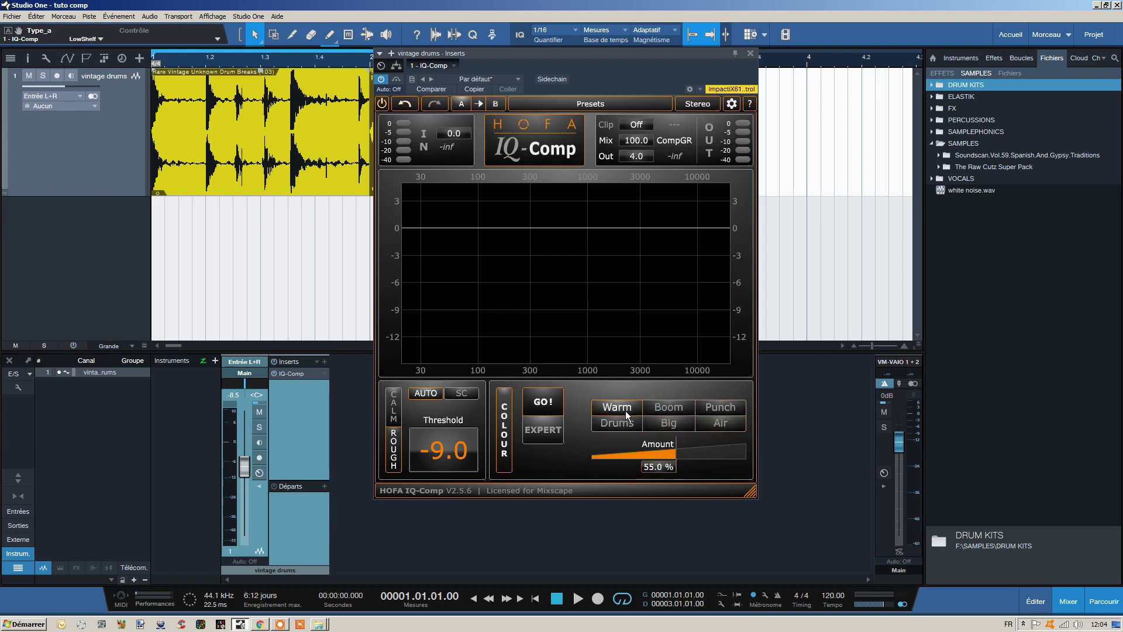
{"action": "left_click", "coordinate": [663, 408]}
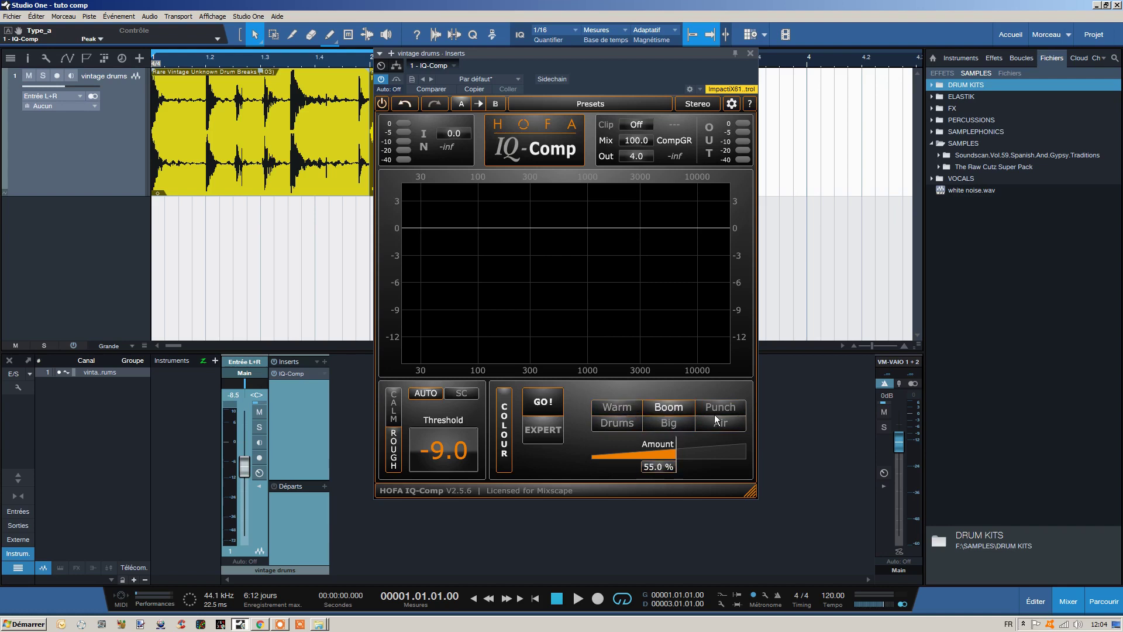
{"action": "left_click", "coordinate": [731, 411]}
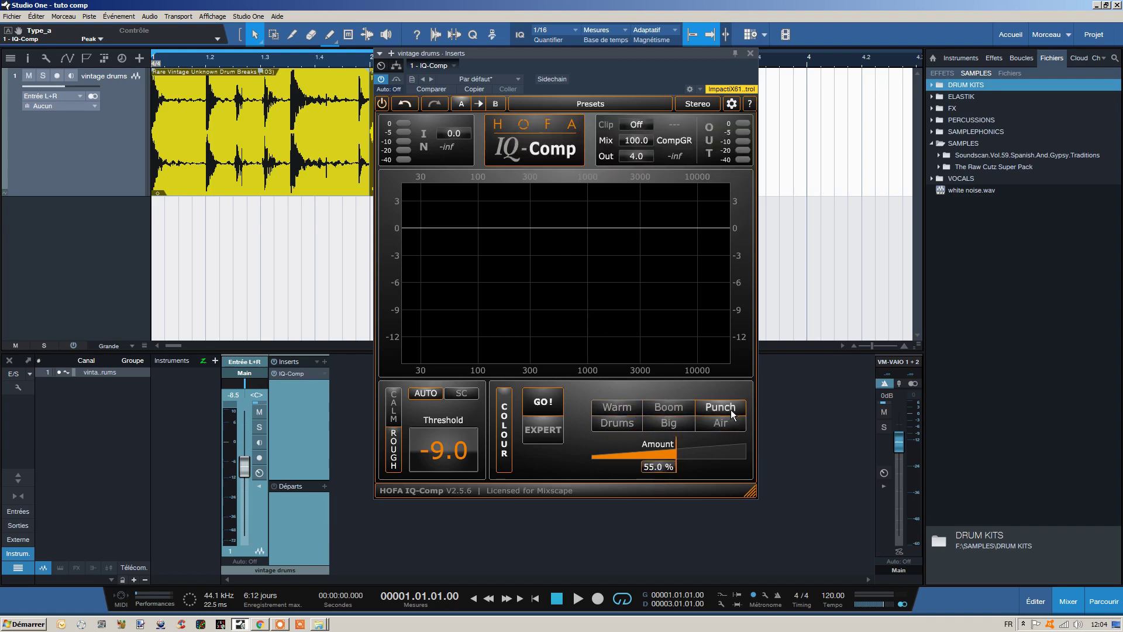
{"action": "left_click", "coordinate": [723, 423]}
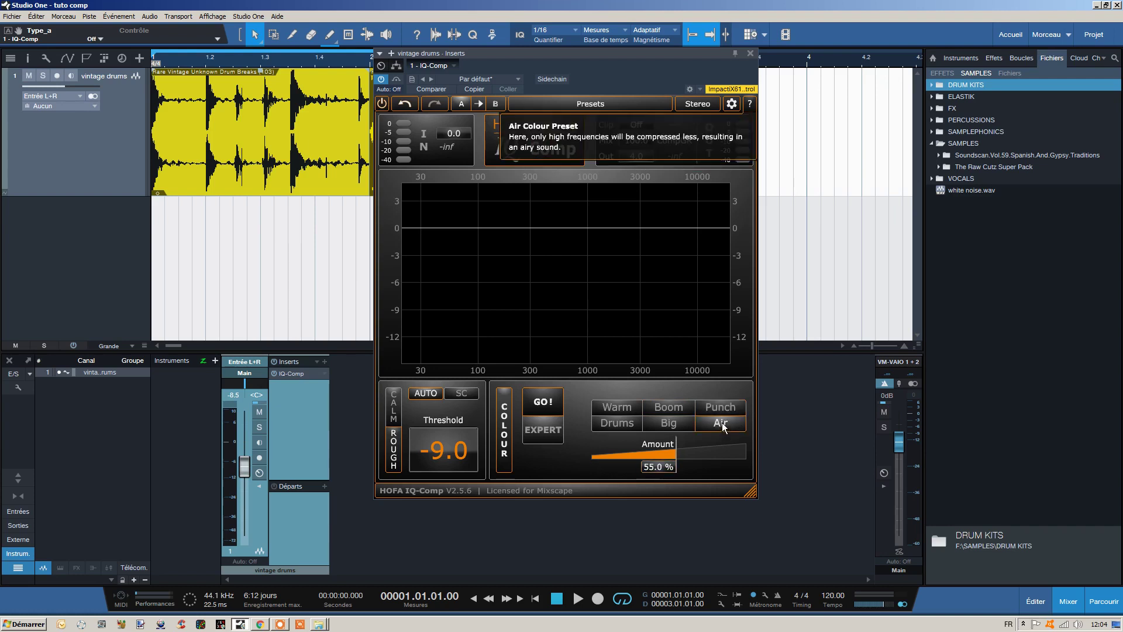
{"action": "mouse_move", "coordinate": [679, 471]}
{"action": "left_mouse_down"}
{"action": "mouse_move", "coordinate": [663, 465]}
{"action": "mouse_move", "coordinate": [715, 462]}
{"action": "mouse_move", "coordinate": [660, 468]}
{"action": "left_mouse_up"}
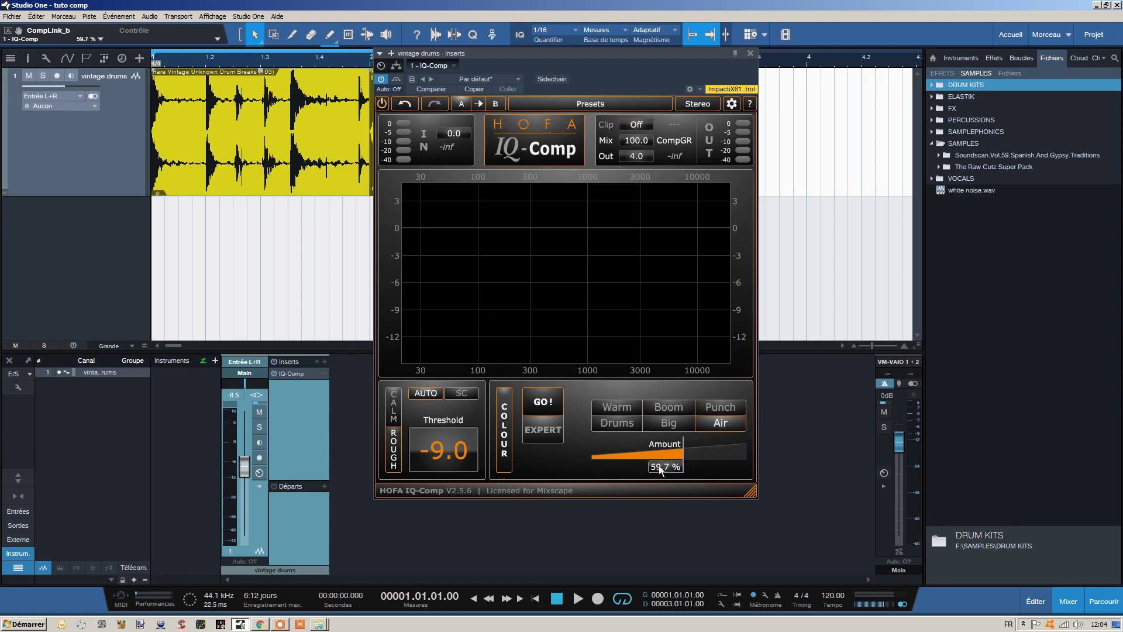
Step: Try the bell filter type and frequency of ColourEQ 1 in Expert mode, and return the colour section to GO! mode
{"action": "left_click", "coordinate": [559, 431]}
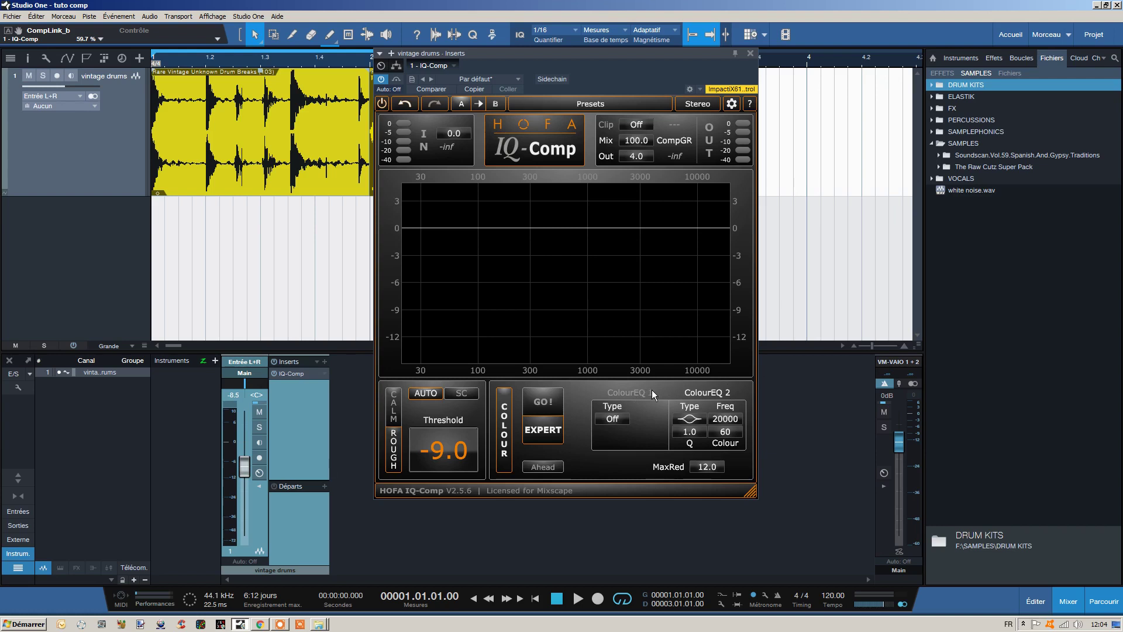
{"action": "left_click", "coordinate": [614, 419]}
{"action": "left_click", "coordinate": [614, 419]}
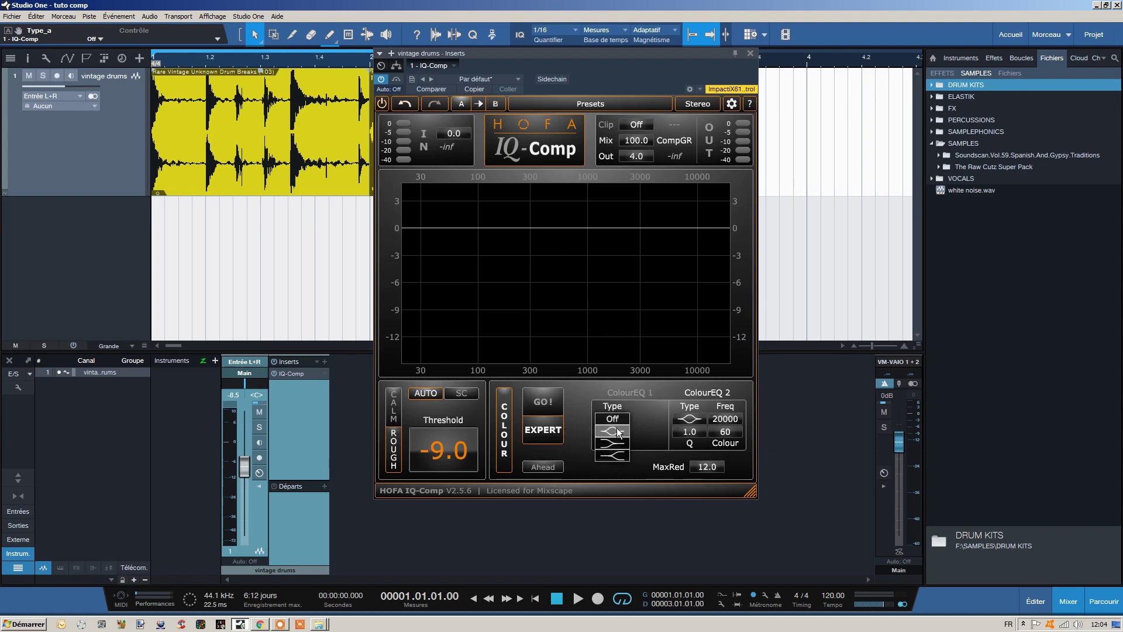
{"action": "left_click", "coordinate": [617, 432]}
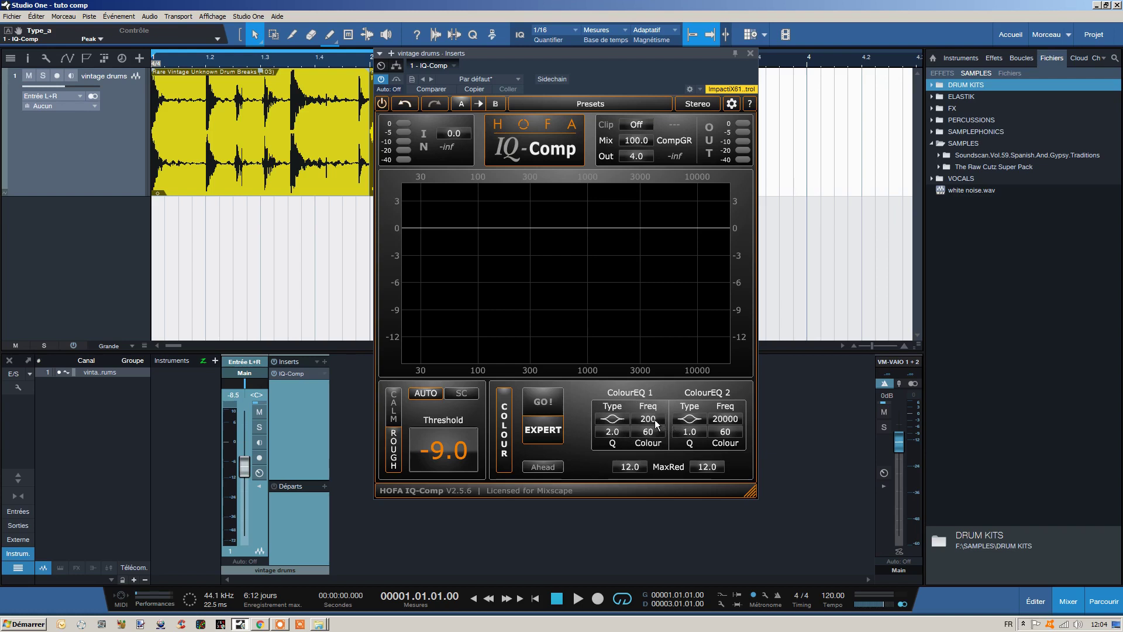
{"action": "mouse_move", "coordinate": [650, 420]}
{"action": "left_mouse_down"}
{"action": "mouse_move", "coordinate": [650, 406]}
{"action": "mouse_move", "coordinate": [620, 439]}
{"action": "mouse_move", "coordinate": [654, 445]}
{"action": "mouse_move", "coordinate": [647, 438]}
{"action": "left_mouse_up"}
{"action": "left_click", "coordinate": [544, 401]}
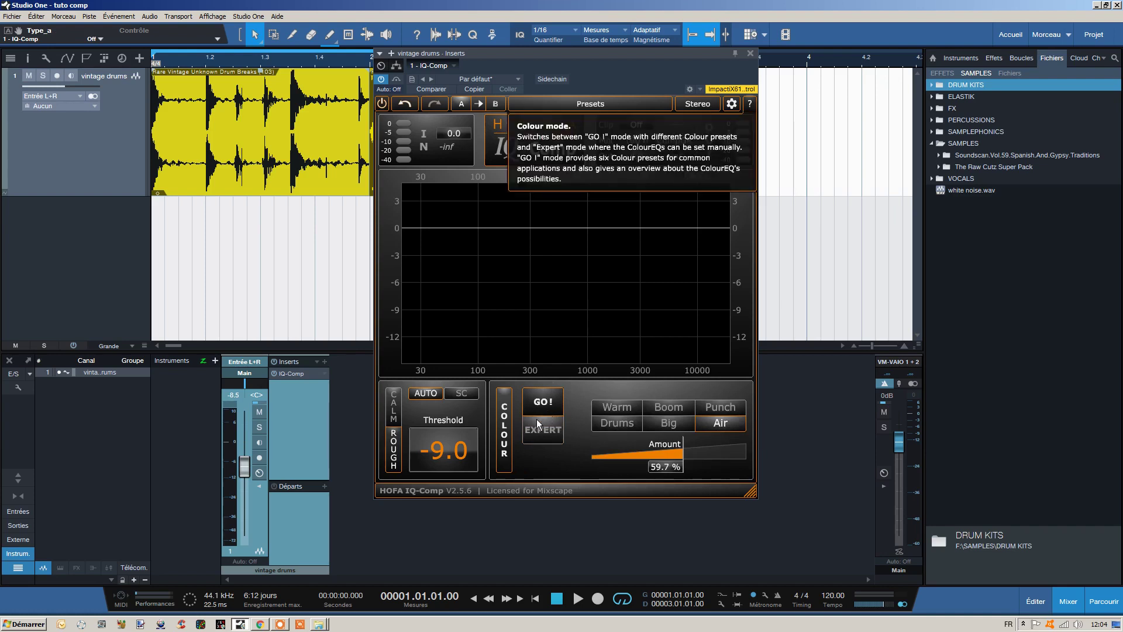
Step: Try the Dual Mono and Mid/Side processing modes and return the compressor to Stereo
{"action": "left_click", "coordinate": [698, 106]}
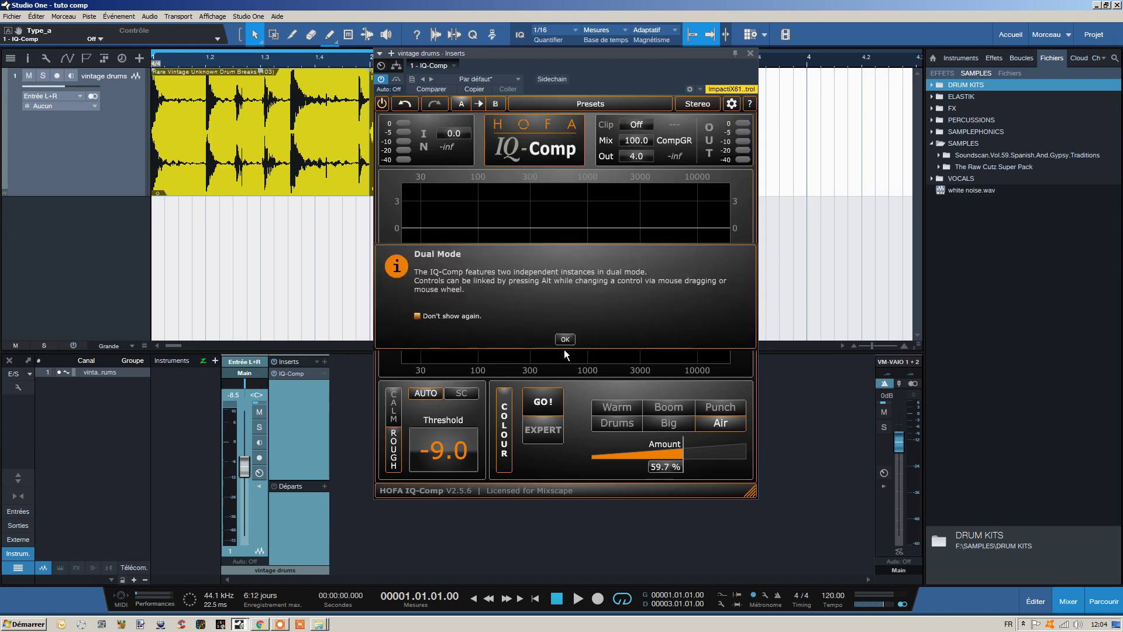
{"action": "left_click", "coordinate": [564, 340]}
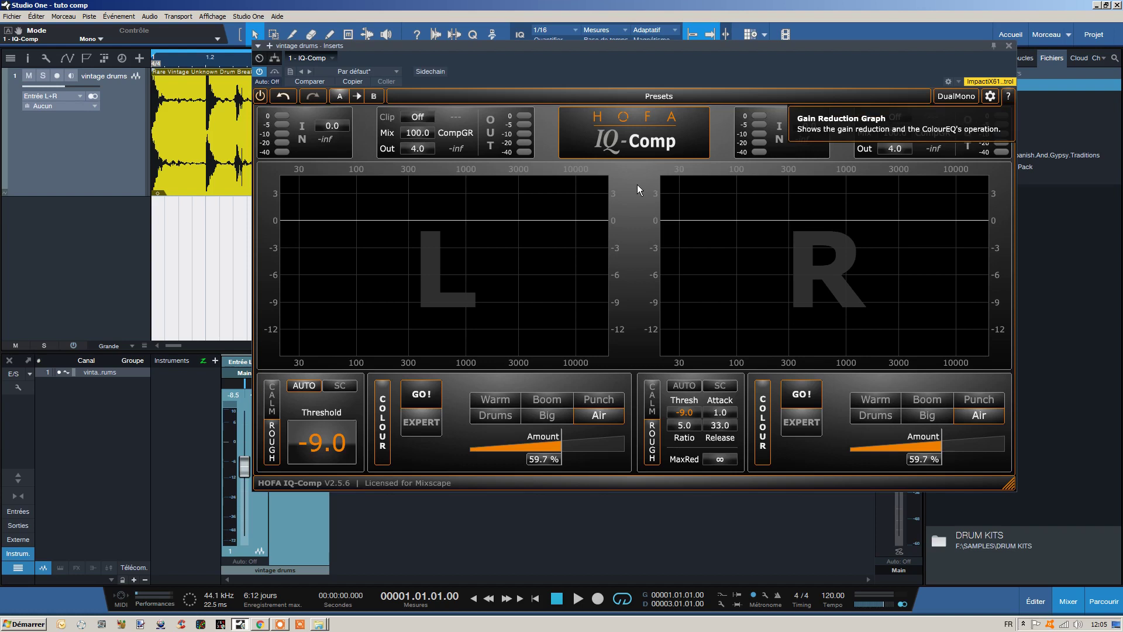
{"action": "left_click", "coordinate": [956, 96]}
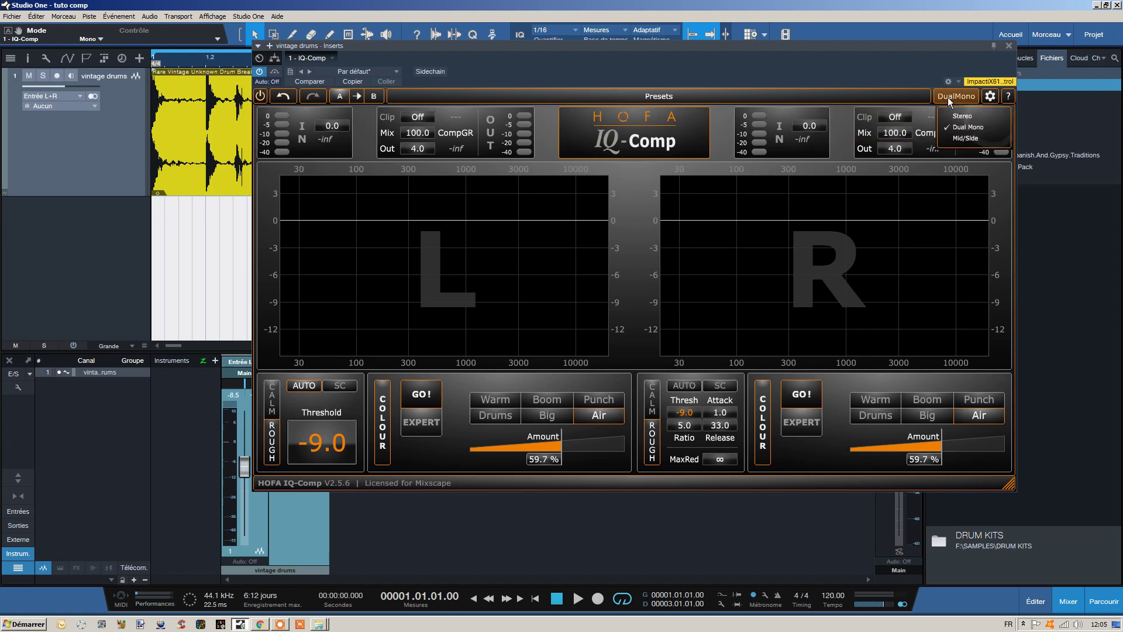
{"action": "left_click", "coordinate": [974, 139]}
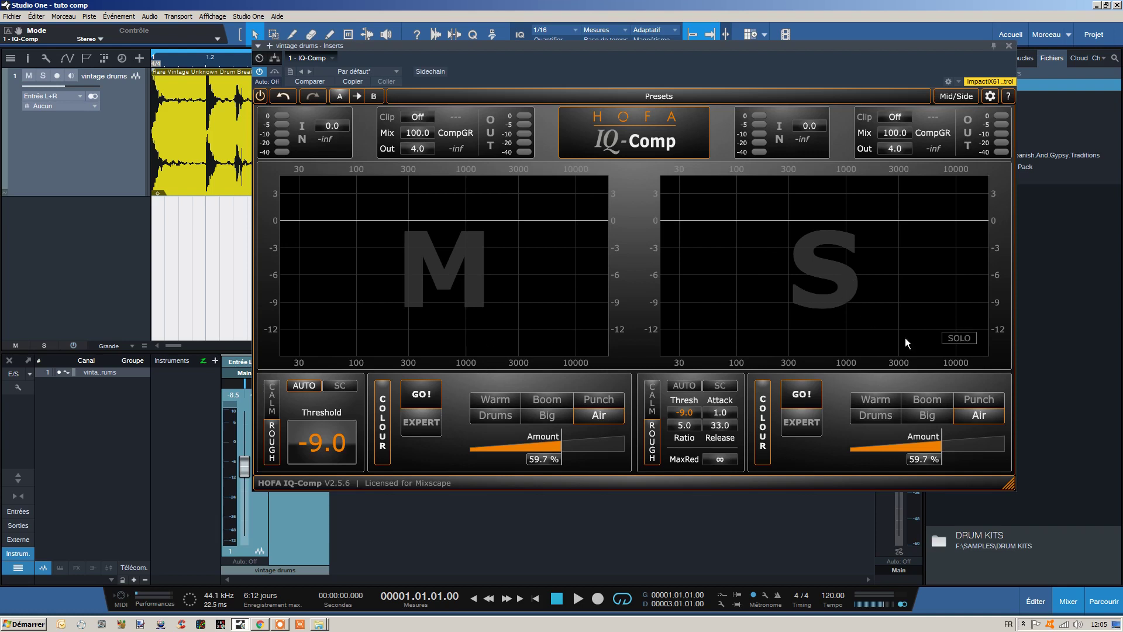
{"action": "left_click", "coordinate": [962, 95]}
{"action": "left_click", "coordinate": [957, 114]}
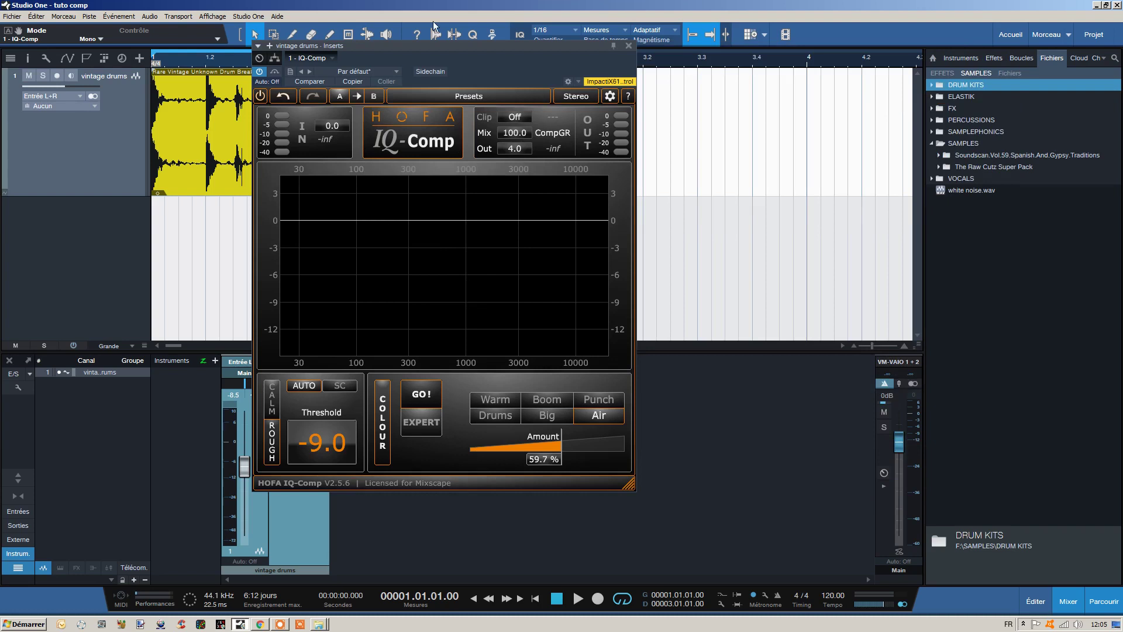
Step: Set the compressor's threshold to -3.6 and apply the Drums colour preset with an Amount of 77.9 %
{"action": "left_click_drag", "start_coordinate": [437, 58], "coordinate": [620, 60]}
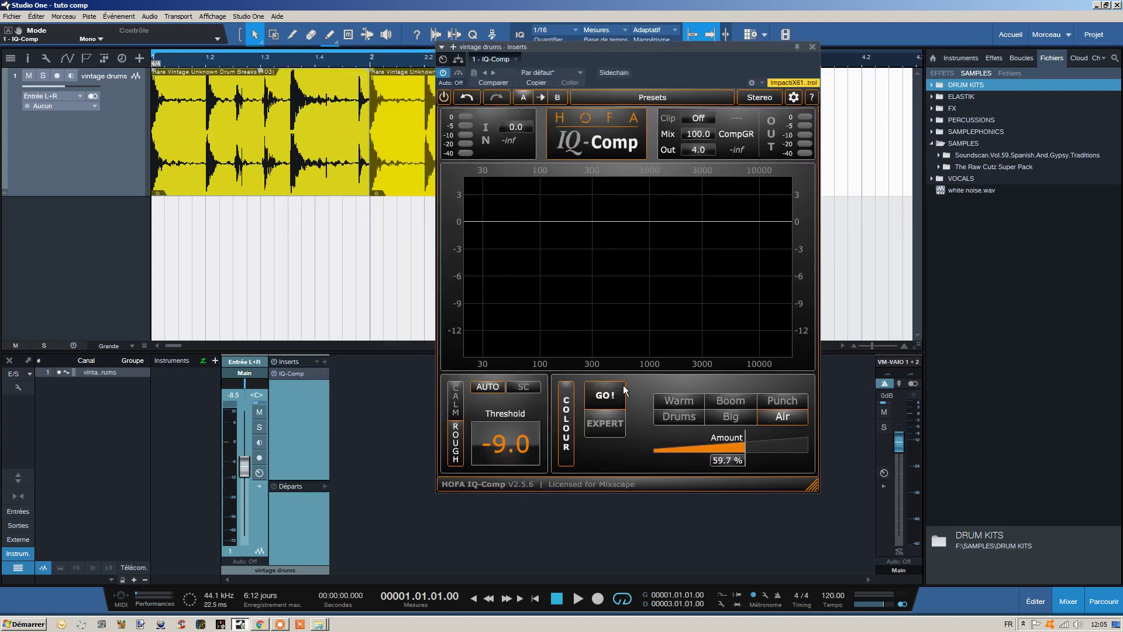
{"action": "left_click_drag", "start_coordinate": [507, 462], "coordinate": [507, 433]}
{"action": "left_click", "coordinate": [670, 416]}
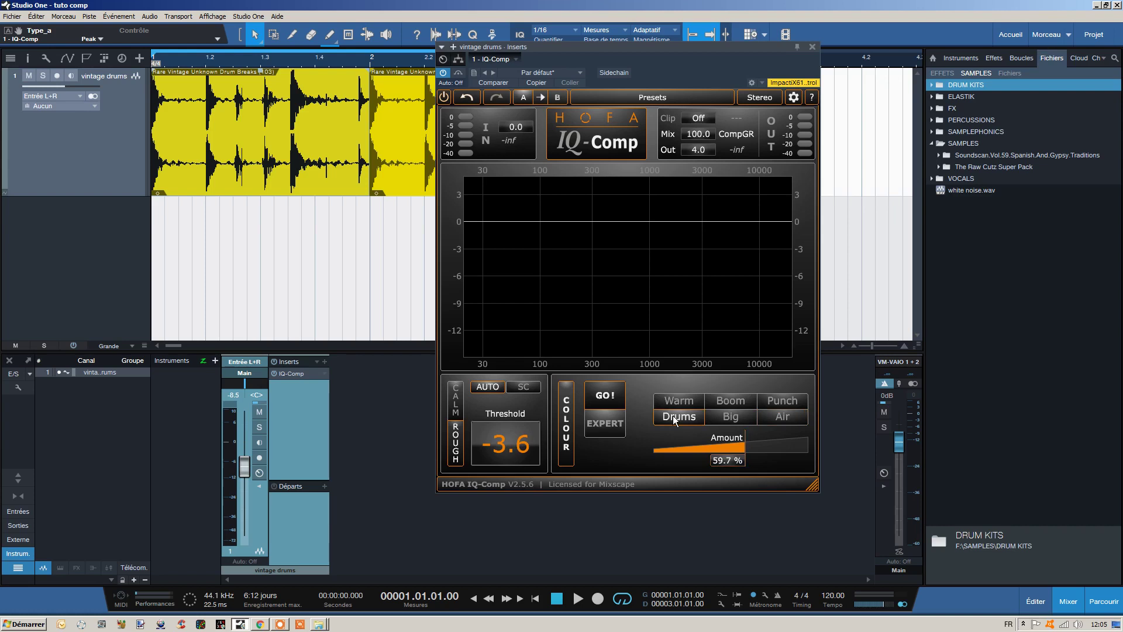
{"action": "left_click_drag", "start_coordinate": [737, 451], "coordinate": [769, 462]}
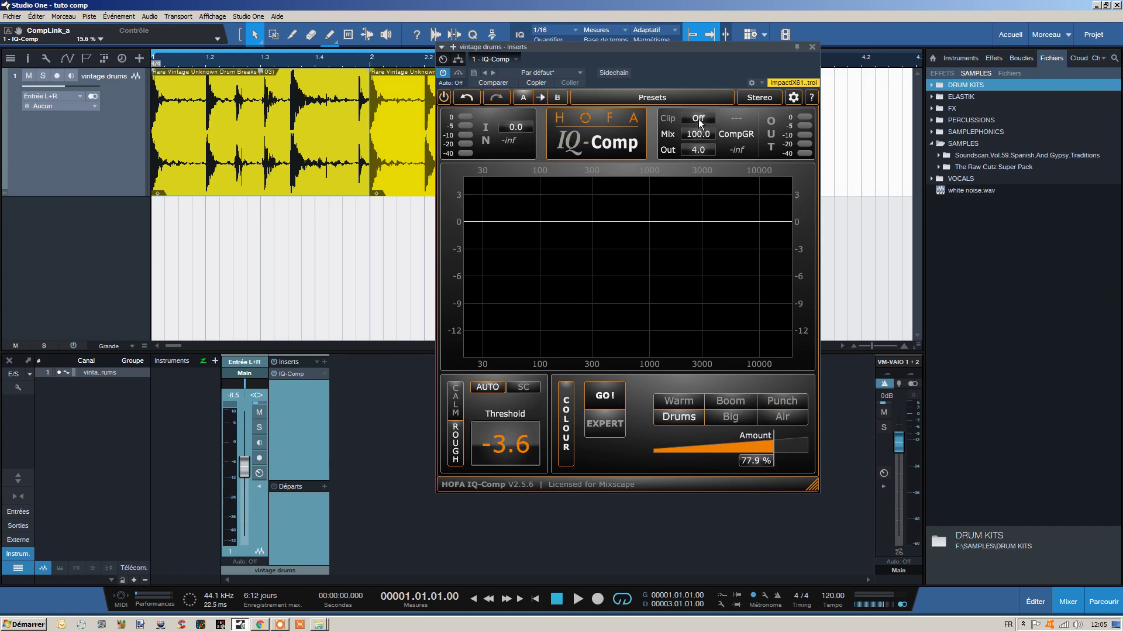
Step: Set the compressor's Clip level to -6.8 and its output gain to 2.4 dB
{"action": "left_click_drag", "start_coordinate": [701, 115], "coordinate": [703, 150]}
{"action": "scroll", "coordinate": [704, 152], "scroll_direction": "down", "scroll_amount": 7}
Step: Play the drum loop from the start with the compressor bypassed, enable the compressor during playback to compare, and stop playback
{"action": "left_click", "coordinate": [474, 599]}
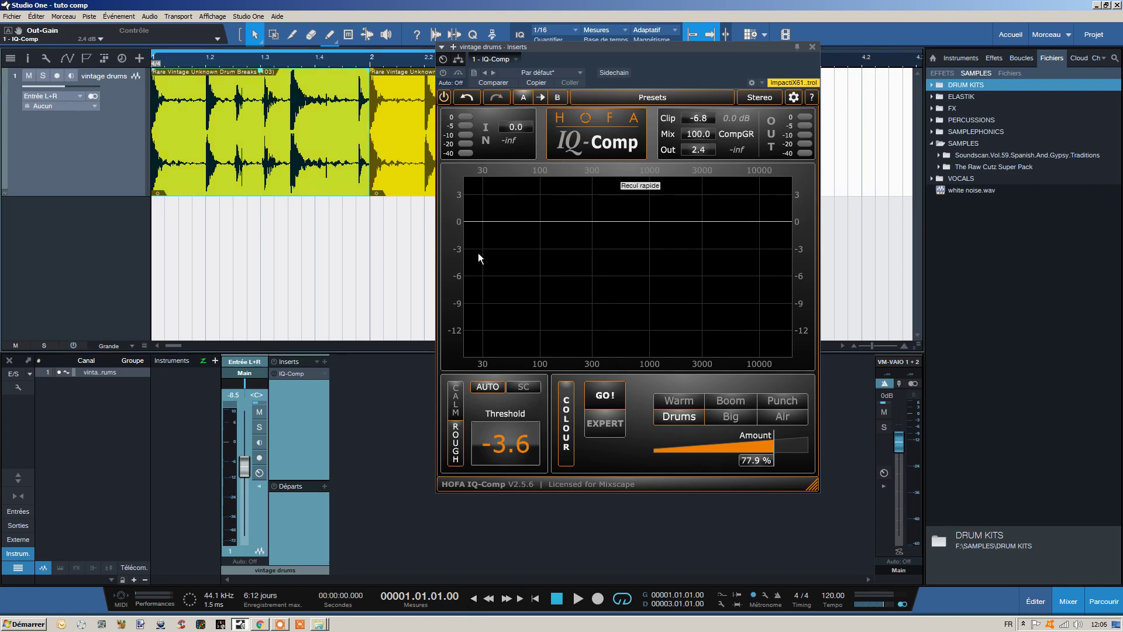
{"action": "left_click", "coordinate": [581, 599]}
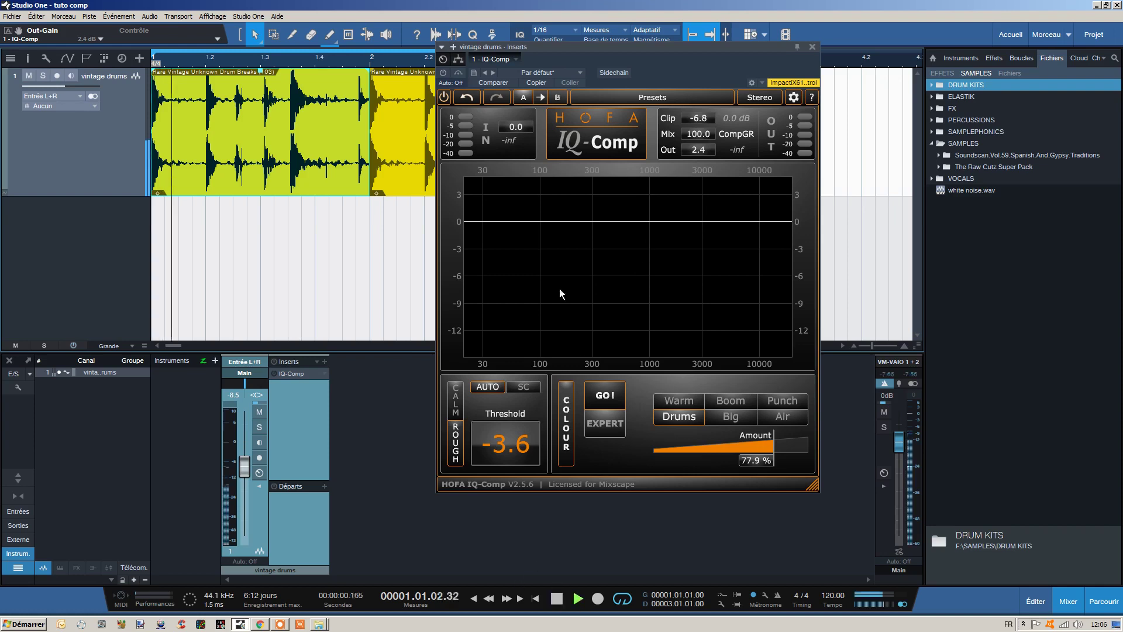
{"action": "left_click", "coordinate": [443, 72]}
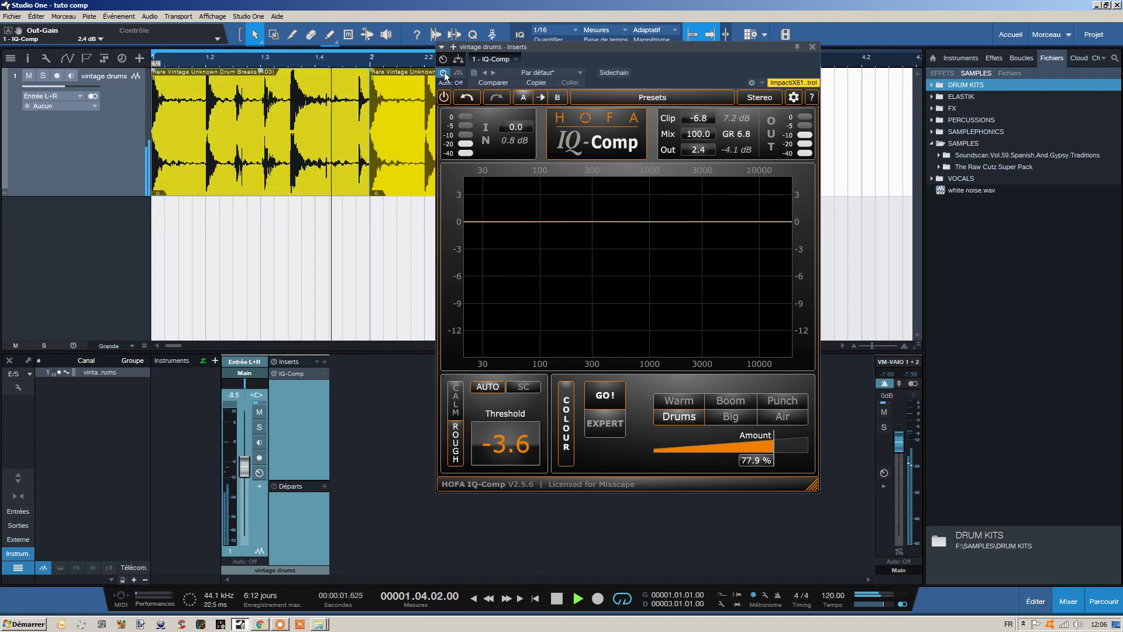
{"action": "key", "text": "space"}
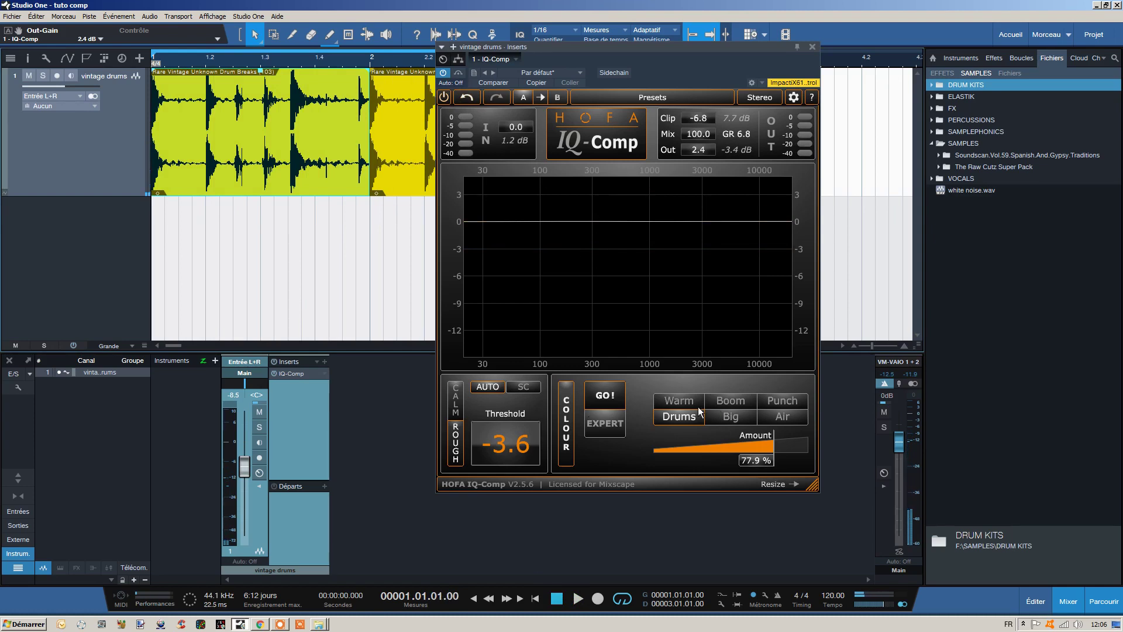
Step: Step through the Boom, Punch, Drums, Big and Air colour presets with playback stopped, and end on Warm
{"action": "left_click", "coordinate": [725, 402]}
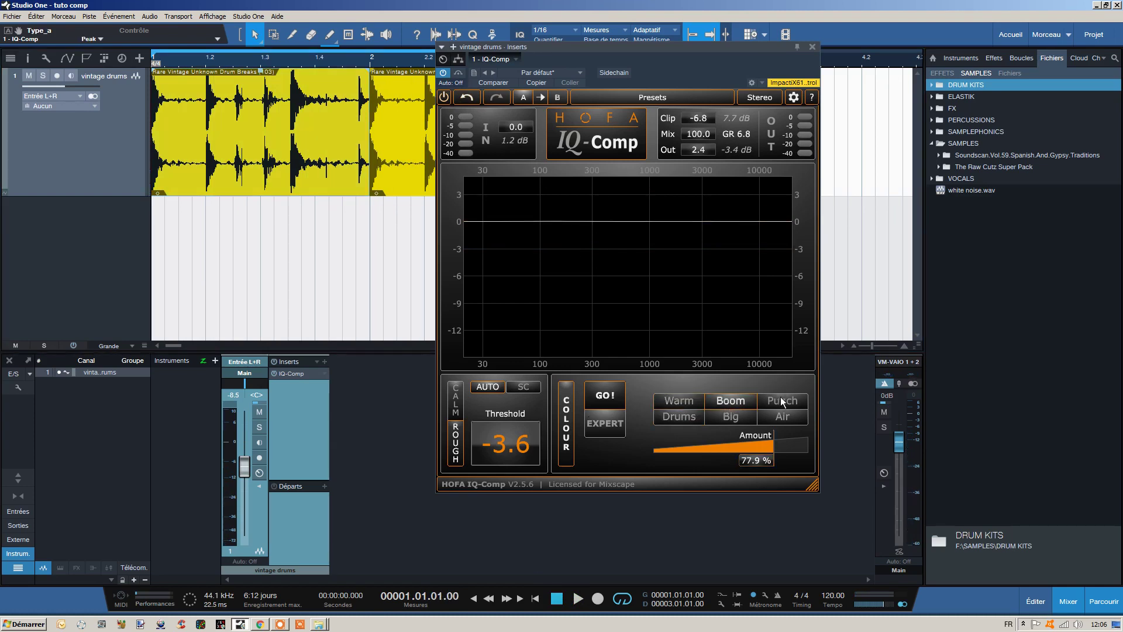
{"action": "left_click", "coordinate": [782, 401]}
{"action": "left_click", "coordinate": [679, 416]}
{"action": "left_click", "coordinate": [731, 416]}
{"action": "left_click", "coordinate": [782, 416]}
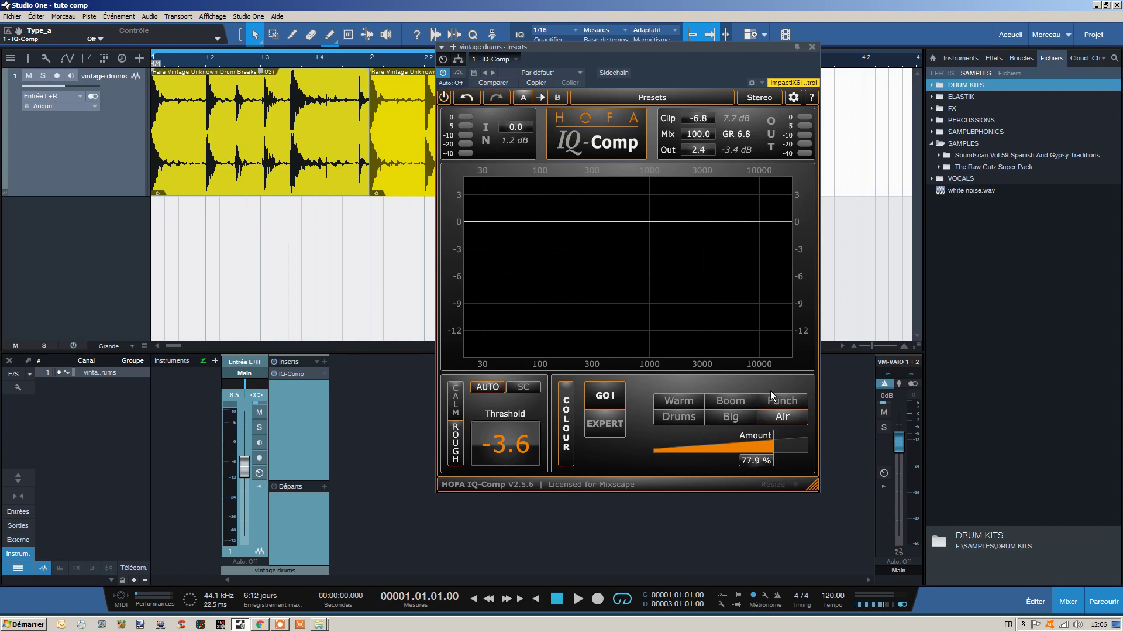
{"action": "left_click", "coordinate": [739, 406]}
{"action": "left_click", "coordinate": [764, 404]}
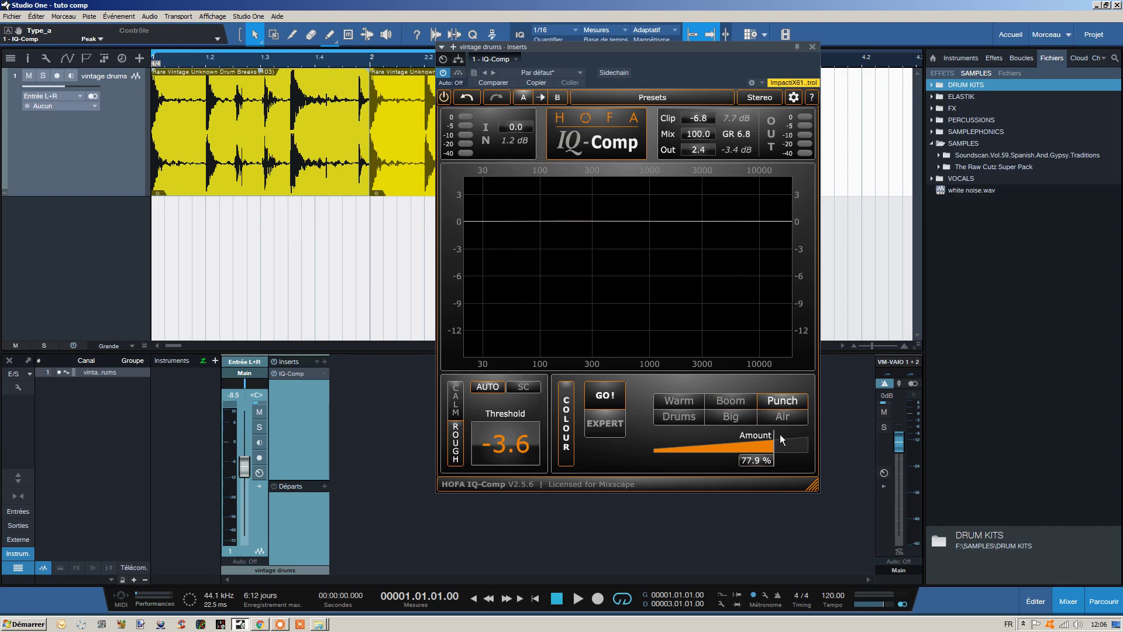
{"action": "left_click", "coordinate": [784, 418]}
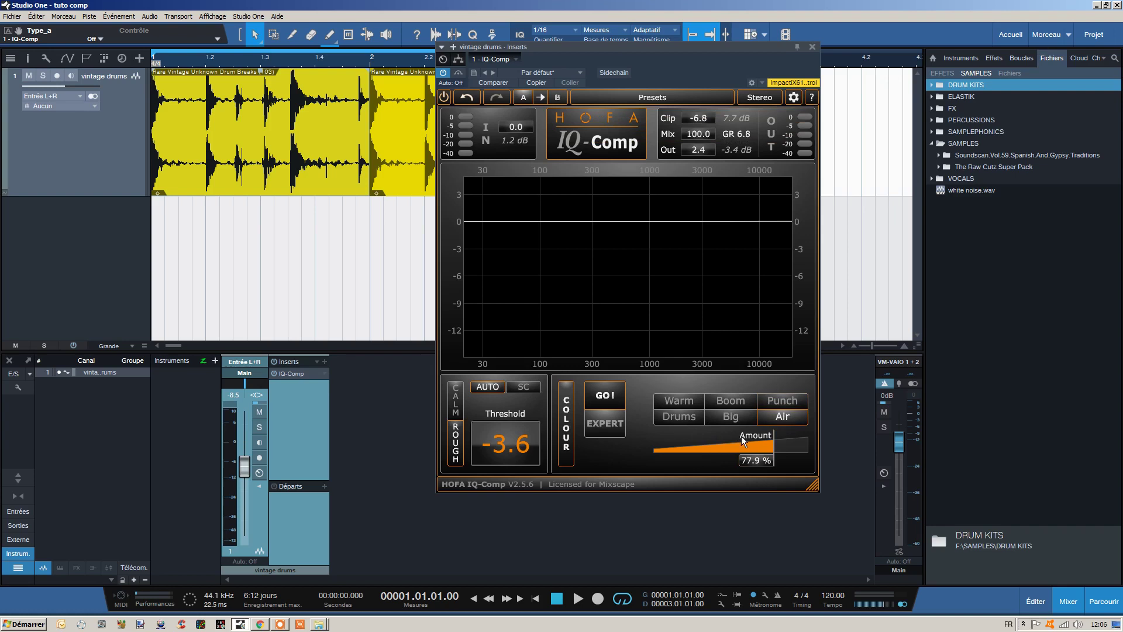
{"action": "left_click", "coordinate": [680, 400]}
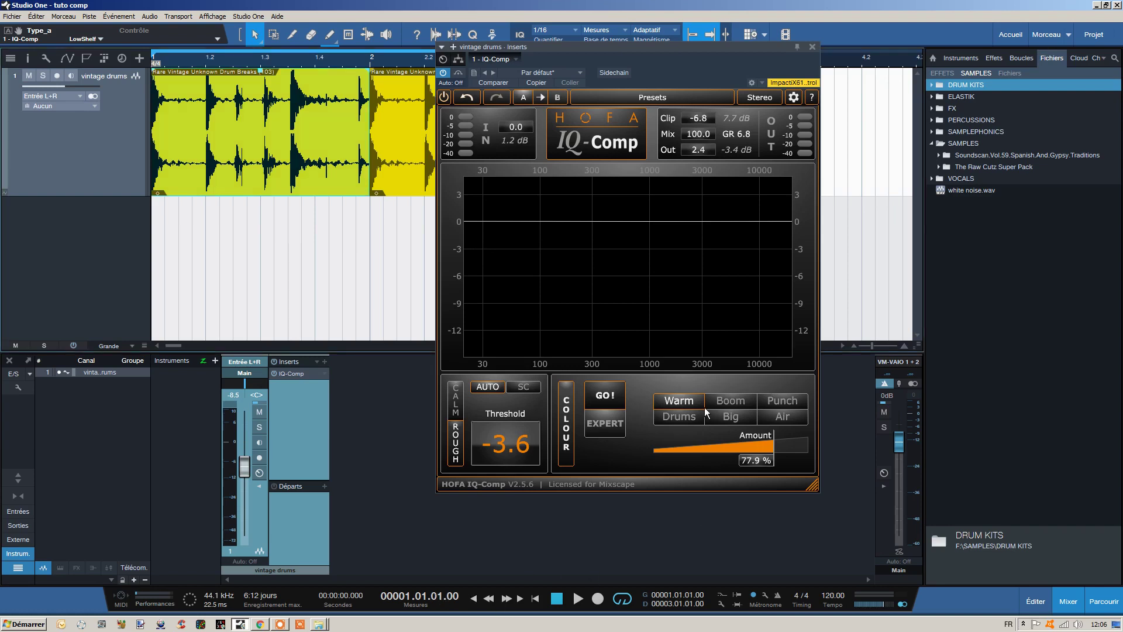
Step: Play the drum loop, audition the Warm, Boom, Punch, Drums, Big and Air colour presets in turn, and stop playback on Air
{"action": "left_click", "coordinate": [577, 601]}
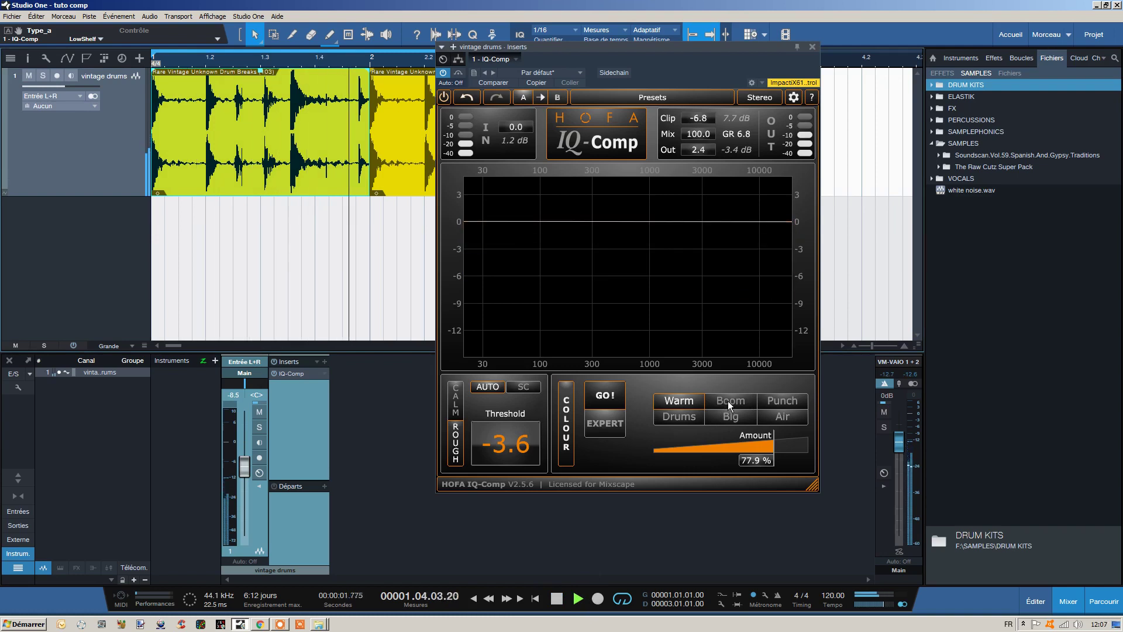
{"action": "left_click", "coordinate": [728, 401]}
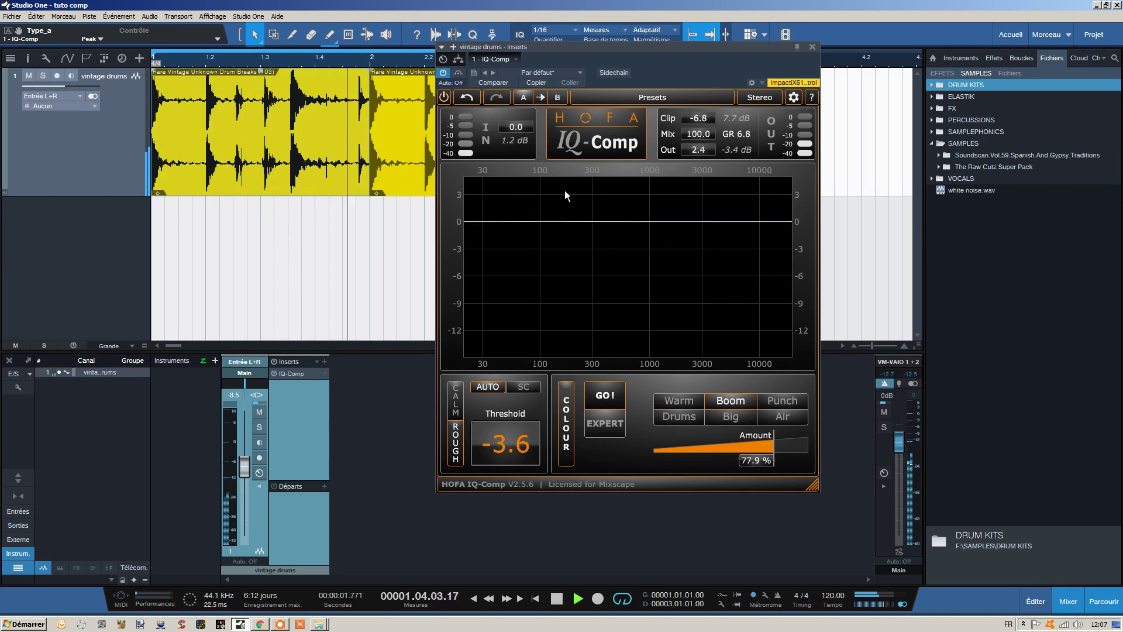
{"action": "left_click", "coordinate": [760, 399]}
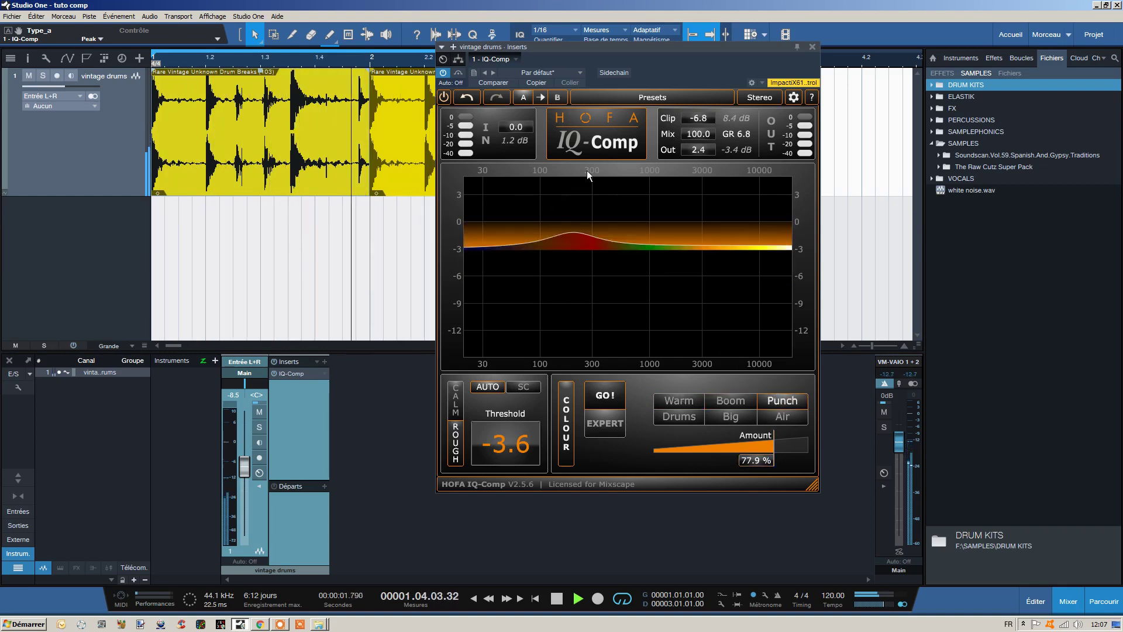
{"action": "left_click", "coordinate": [686, 416]}
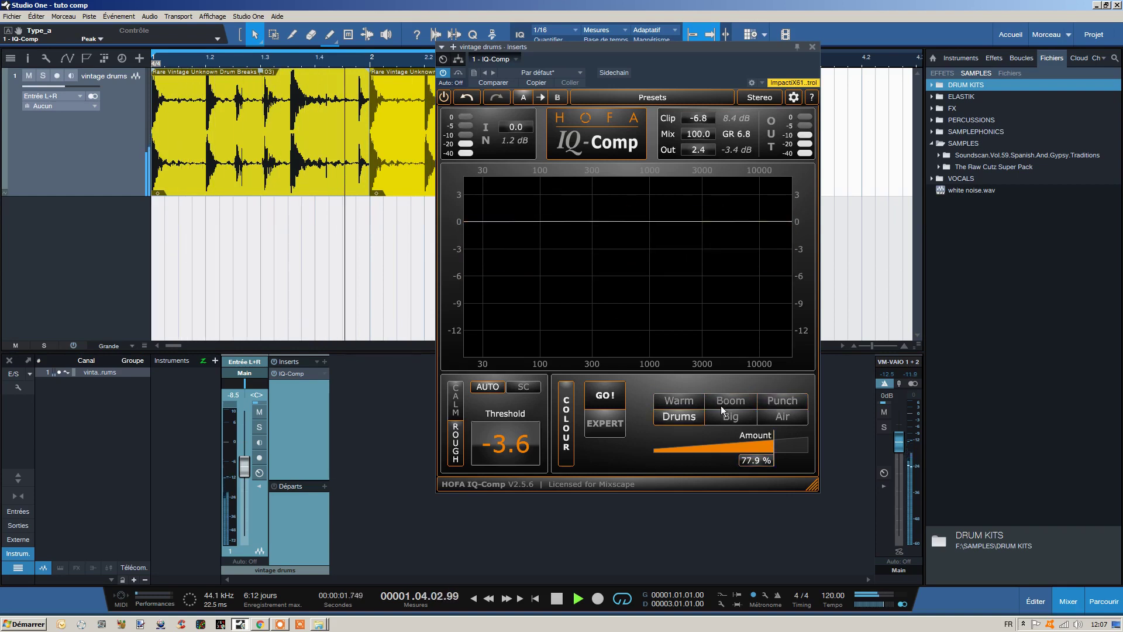
{"action": "left_click", "coordinate": [728, 420]}
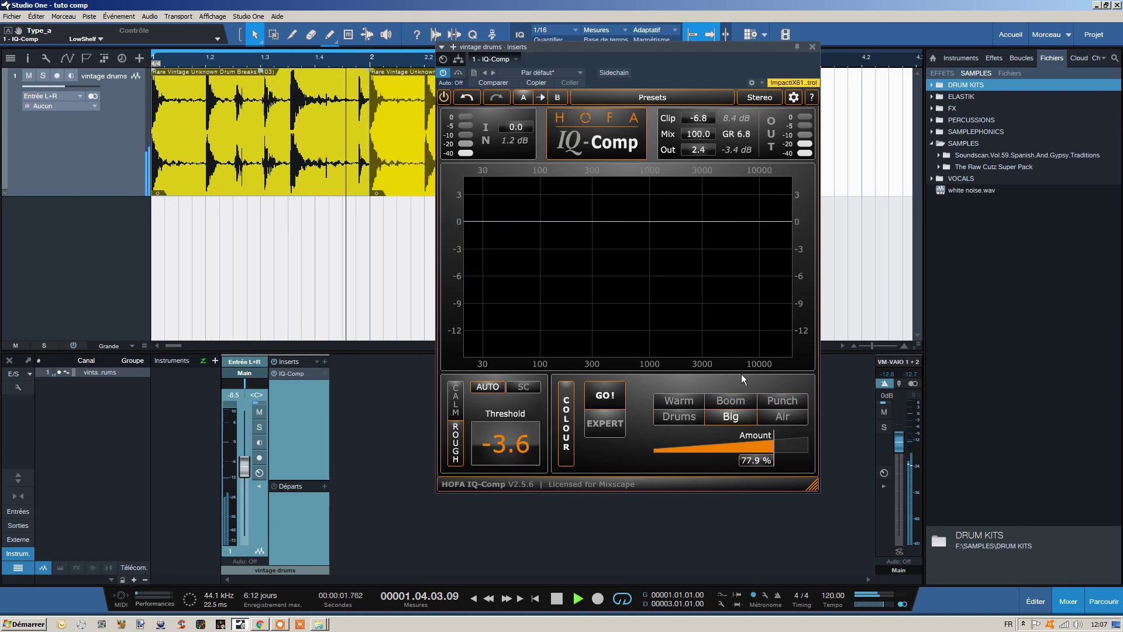
{"action": "left_click", "coordinate": [784, 417]}
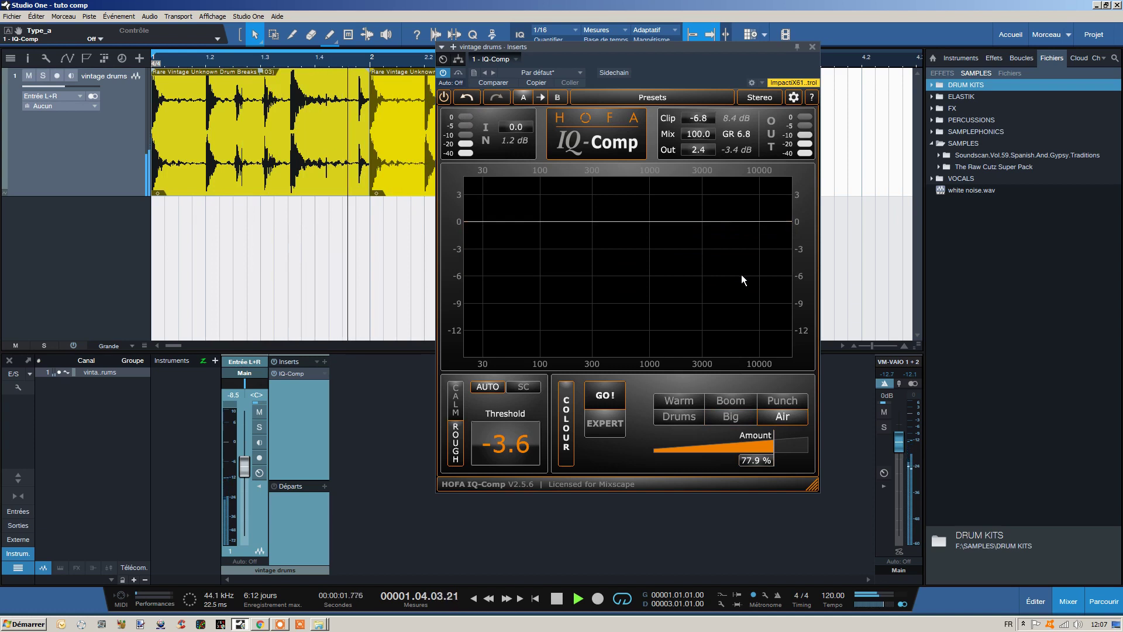
{"action": "left_click", "coordinate": [556, 598]}
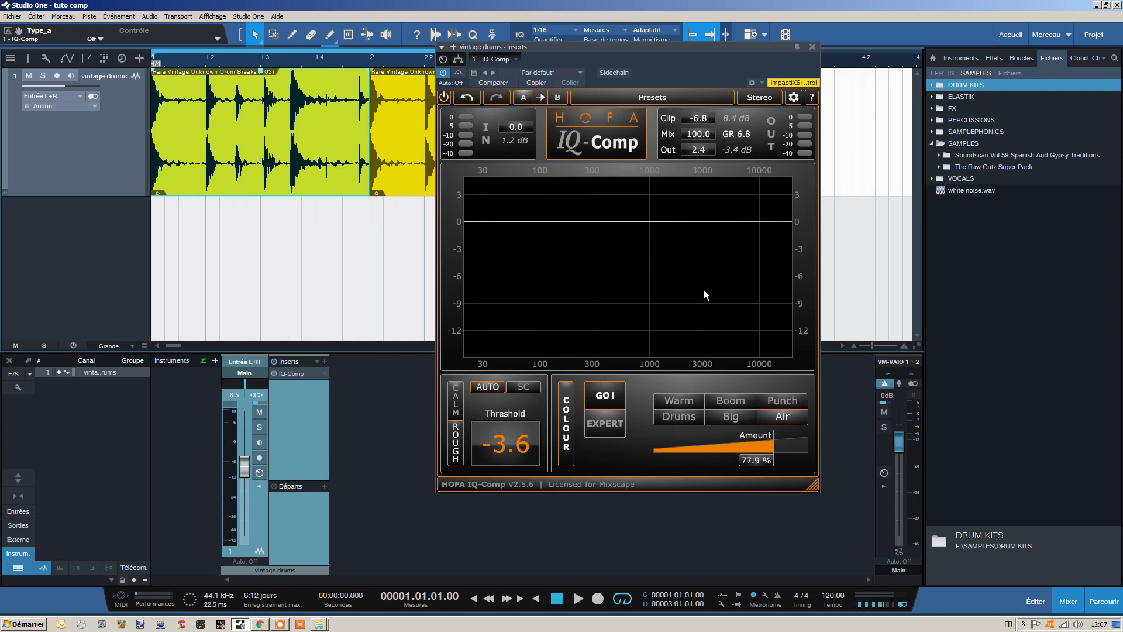
Step: Switch the compressor to Dual Mono mode, dismiss the Dual Mode notice, and reposition the plug-in window to show both channels
{"action": "left_click", "coordinate": [769, 100]}
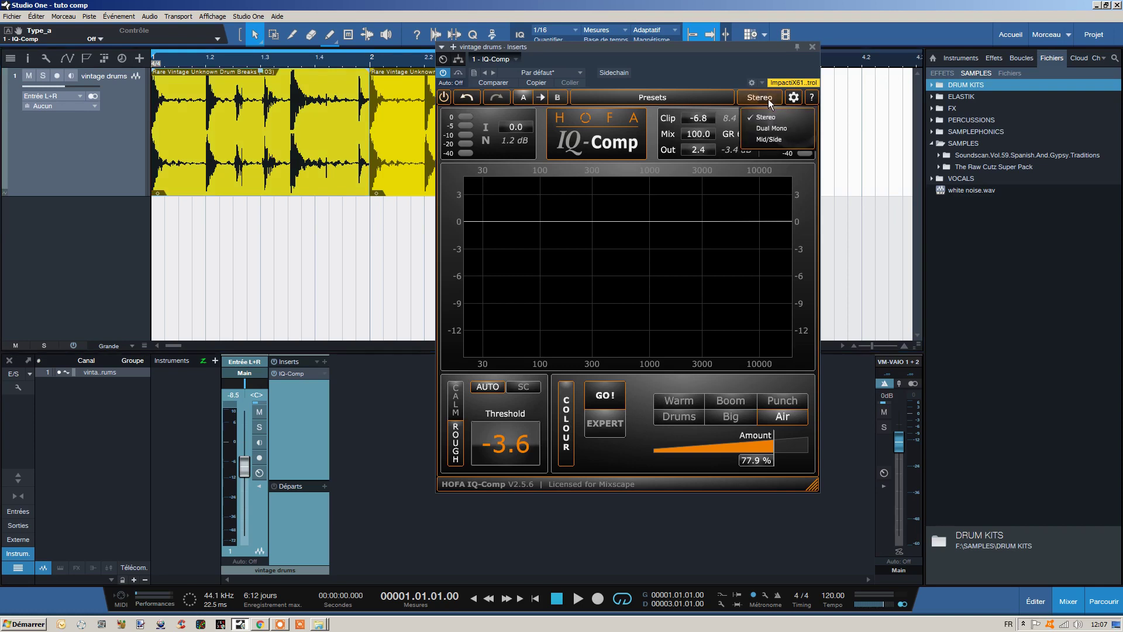
{"action": "left_click", "coordinate": [776, 128]}
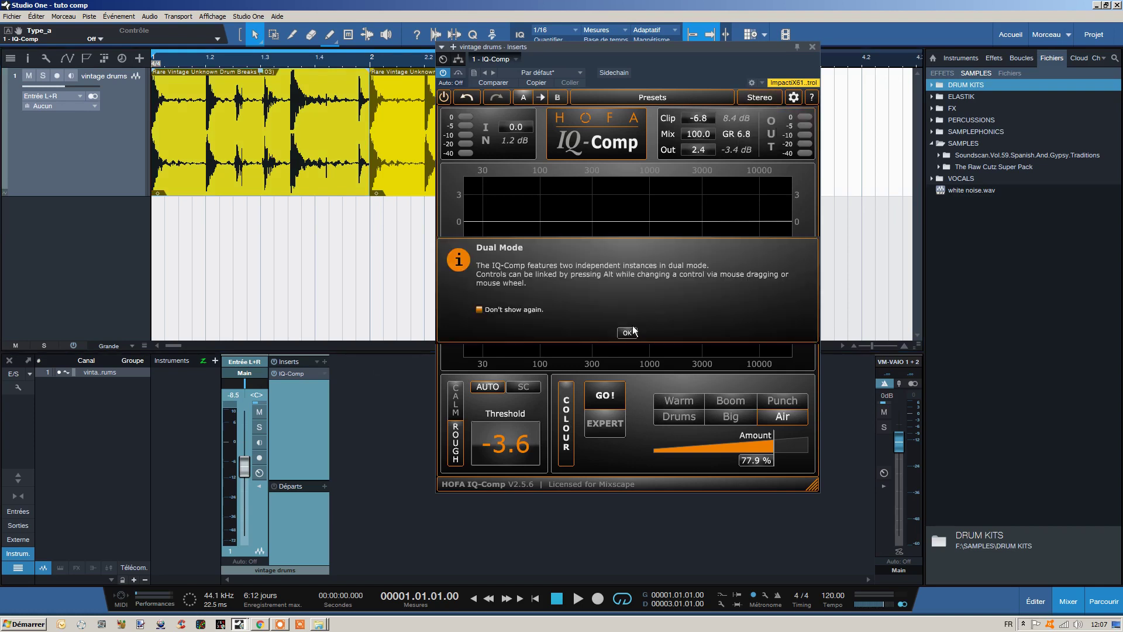
{"action": "left_click", "coordinate": [627, 332]}
{"action": "left_click_drag", "start_coordinate": [667, 57], "coordinate": [522, 53]}
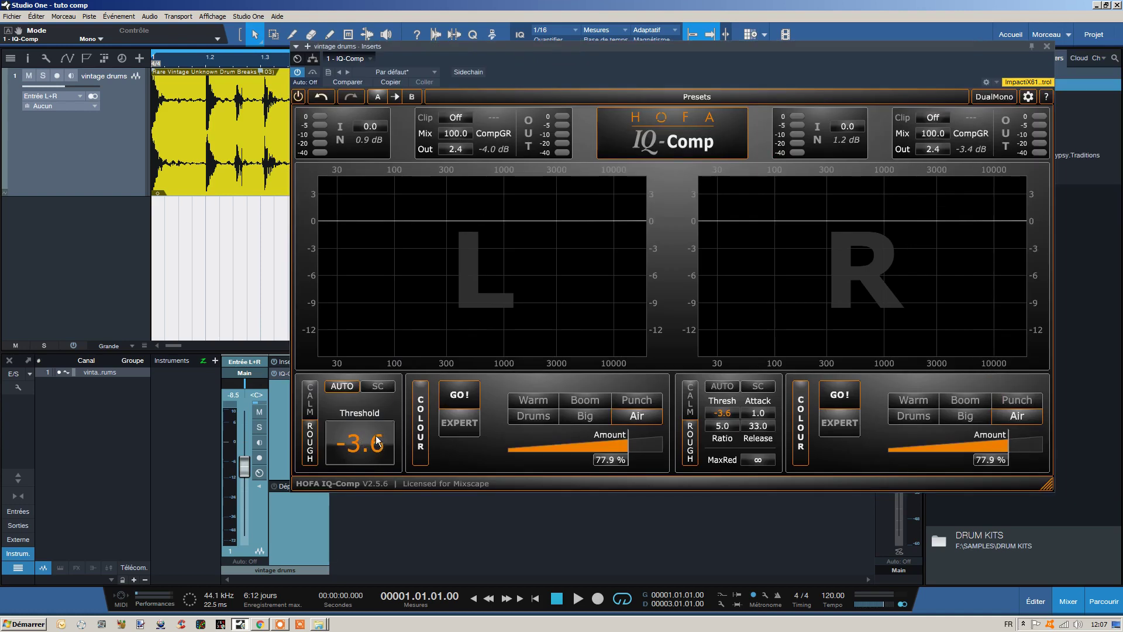
Step: Set the right channel to Auto mode and give the left channel a threshold of -8.3 and the Punch colour with a 79.8 % Amount
{"action": "left_click_drag", "start_coordinate": [371, 448], "coordinate": [373, 455]}
{"action": "left_click", "coordinate": [714, 385]}
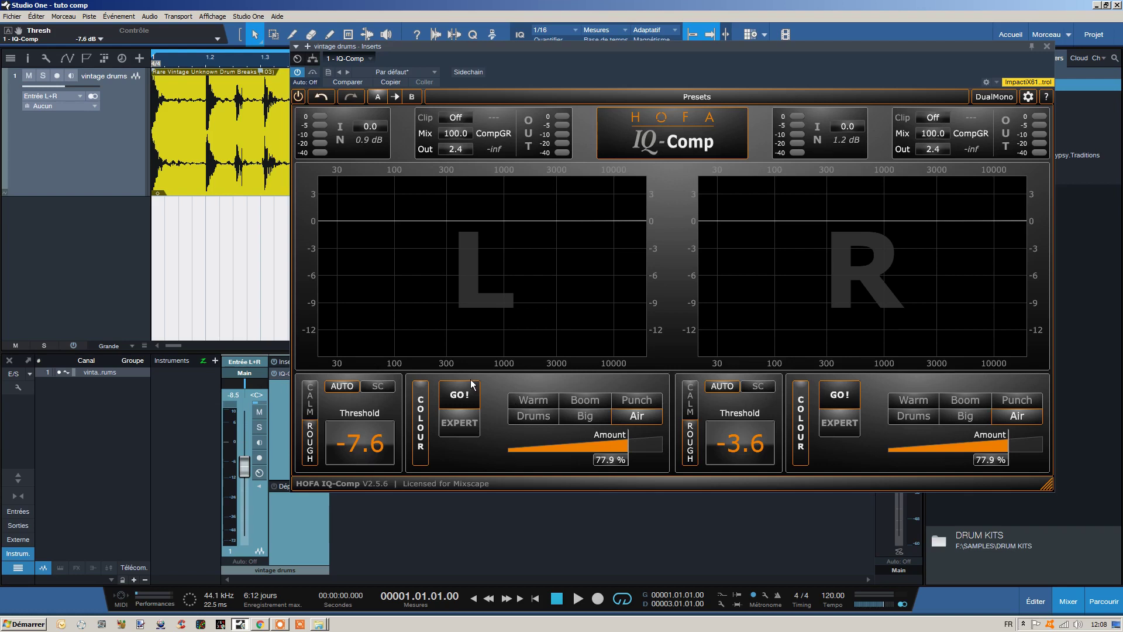
{"action": "left_click", "coordinate": [421, 419]}
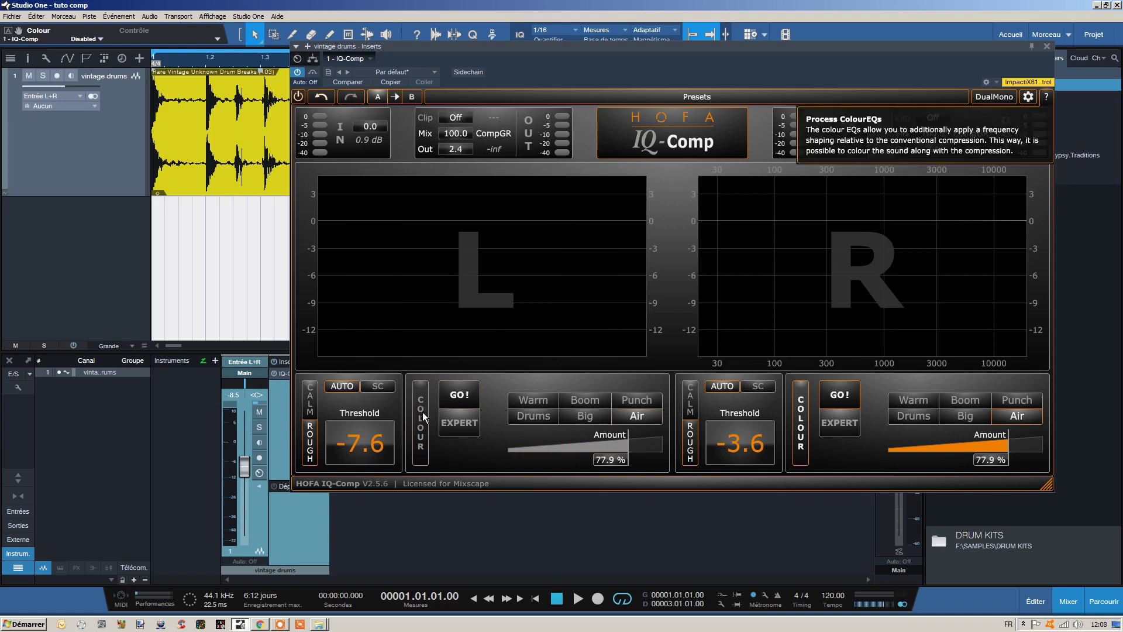
{"action": "left_click", "coordinate": [424, 416]}
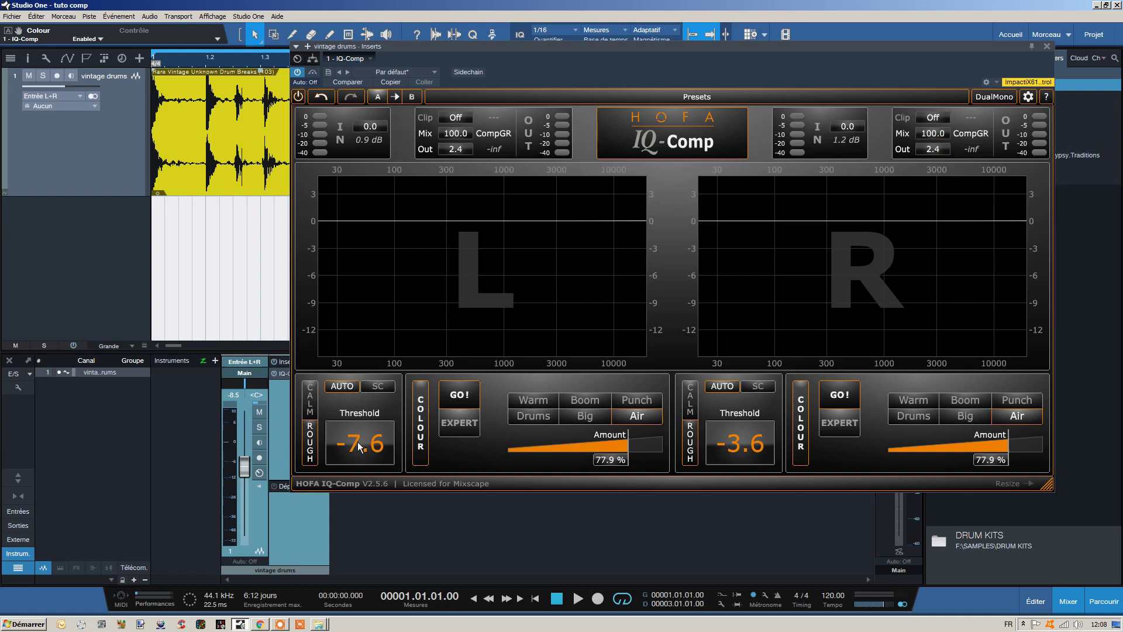
{"action": "scroll", "coordinate": [359, 449], "scroll_direction": "down", "scroll_amount": 7}
{"action": "scroll", "coordinate": [621, 462], "scroll_direction": "up", "scroll_amount": 2}
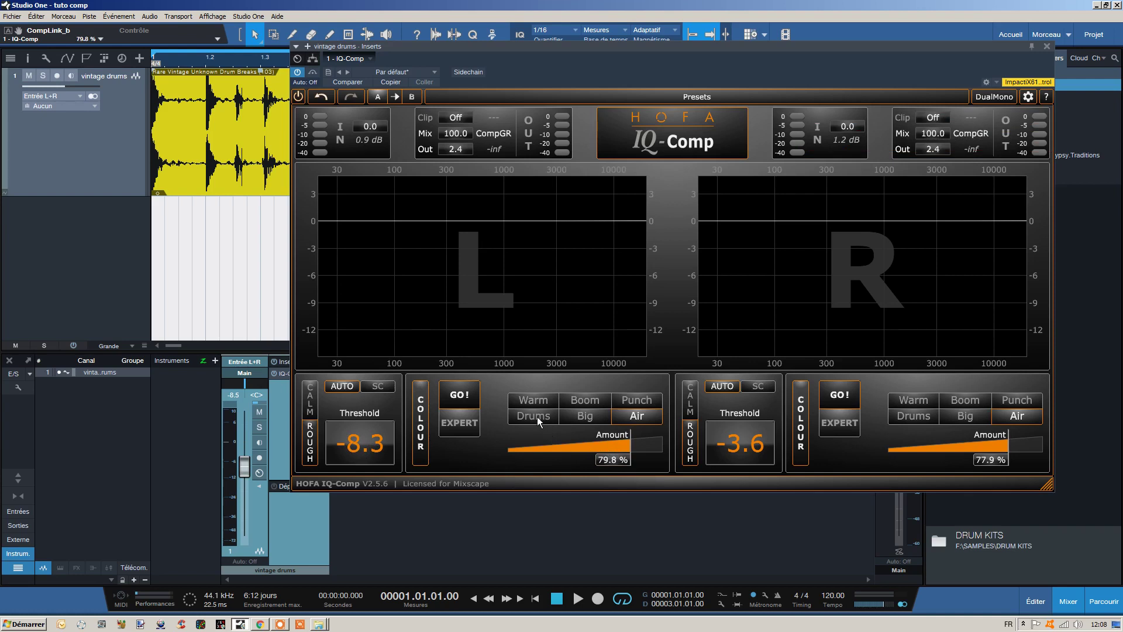
{"action": "left_click", "coordinate": [637, 404]}
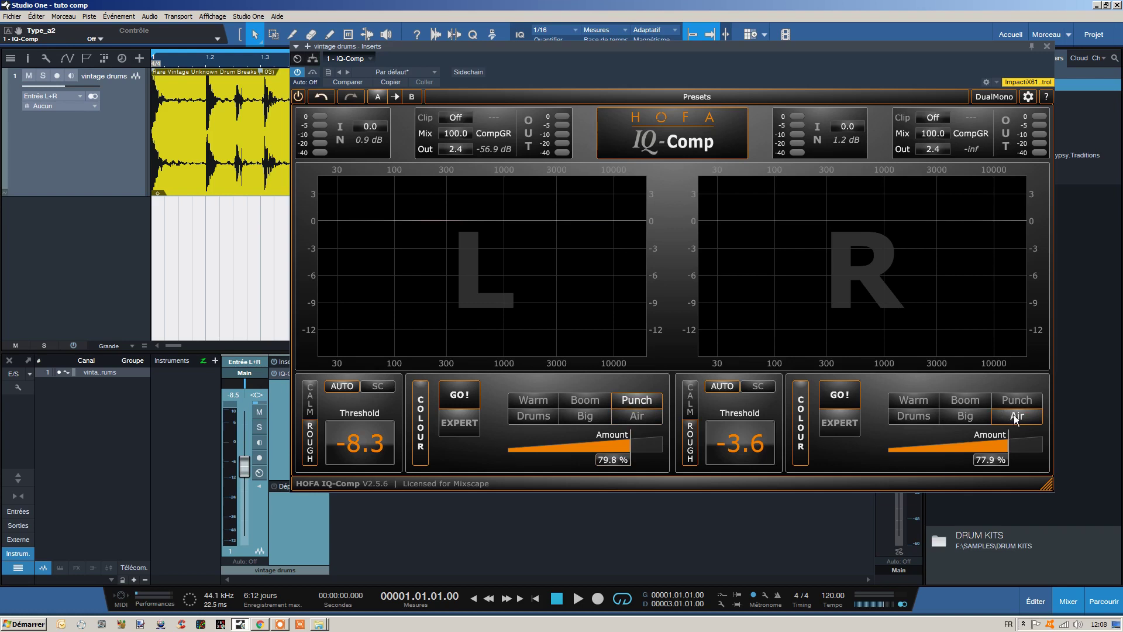
Step: Set the right channel's Amount to 75.3 % and threshold to -5.6, both channels' Clip level to -6.1, and the left channel's Mix to 69.5
{"action": "left_click_drag", "start_coordinate": [1000, 448], "coordinate": [995, 449]}
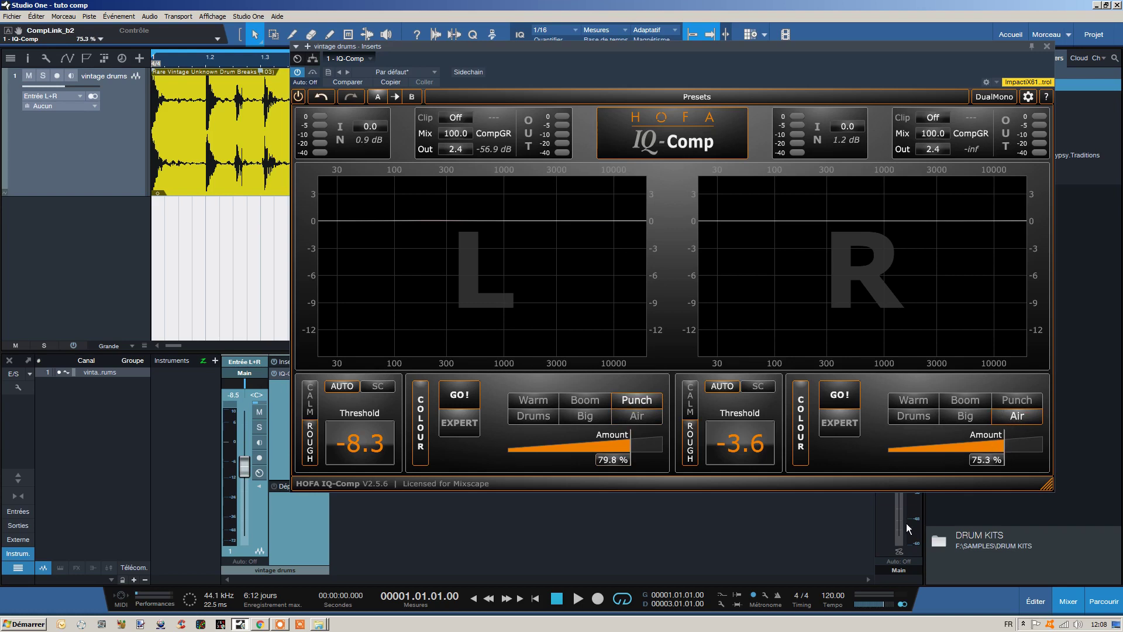
{"action": "left_click_drag", "start_coordinate": [726, 446], "coordinate": [735, 458]}
{"action": "mouse_move", "coordinate": [936, 117]}
{"action": "left_mouse_down"}
{"action": "mouse_move", "coordinate": [936, 140]}
{"action": "mouse_move", "coordinate": [937, 125]}
{"action": "left_mouse_up"}
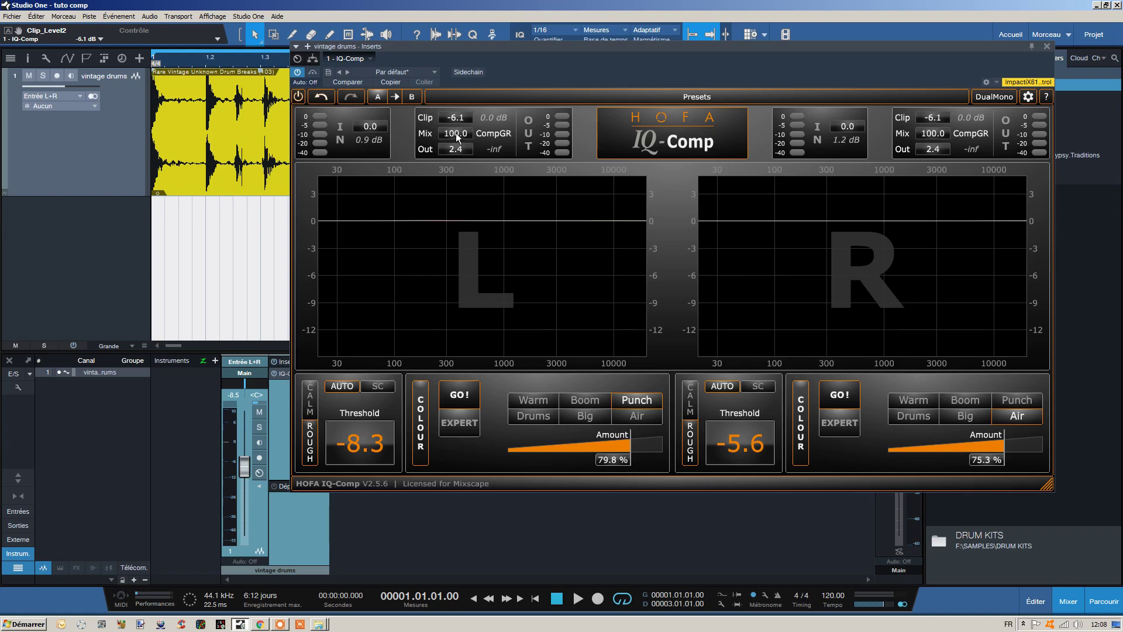
{"action": "left_click_drag", "start_coordinate": [456, 136], "coordinate": [458, 161]}
Step: Play the loop with the Dual Mono compressor bypassed, enable it during playback to compare, and stop playback
{"action": "left_click", "coordinate": [472, 600]}
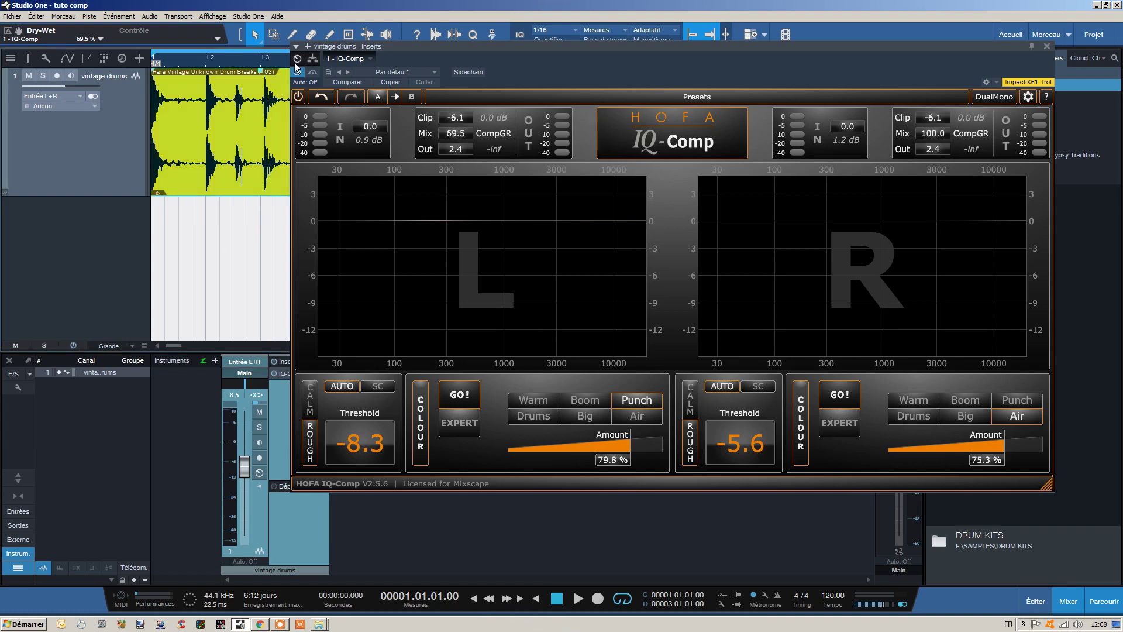
{"action": "key", "text": "space"}
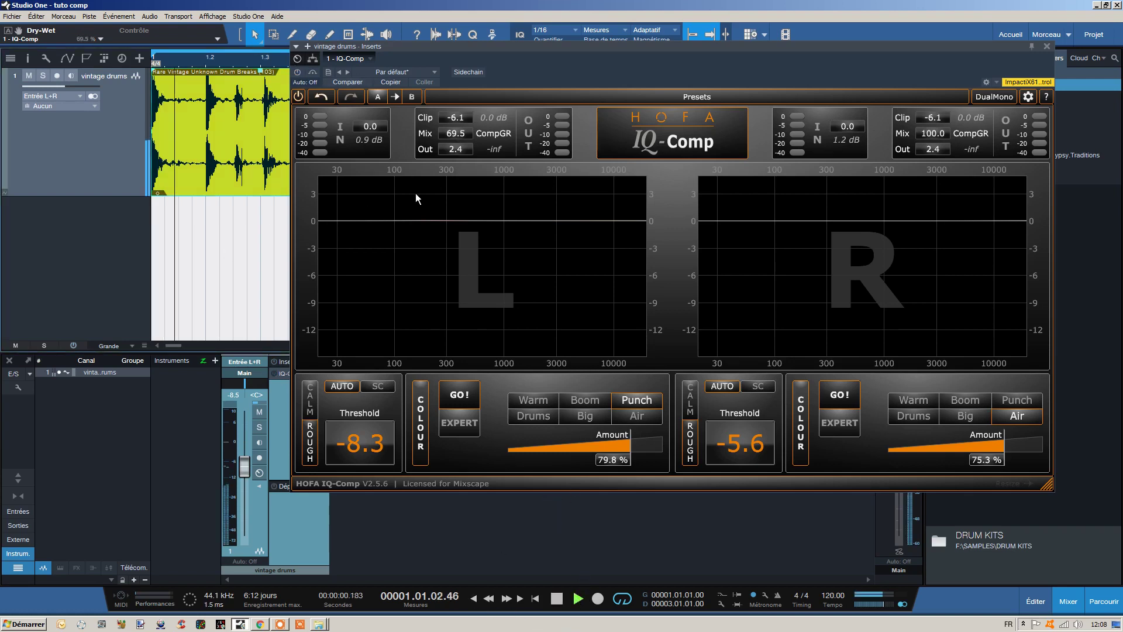
{"action": "left_click", "coordinate": [299, 72]}
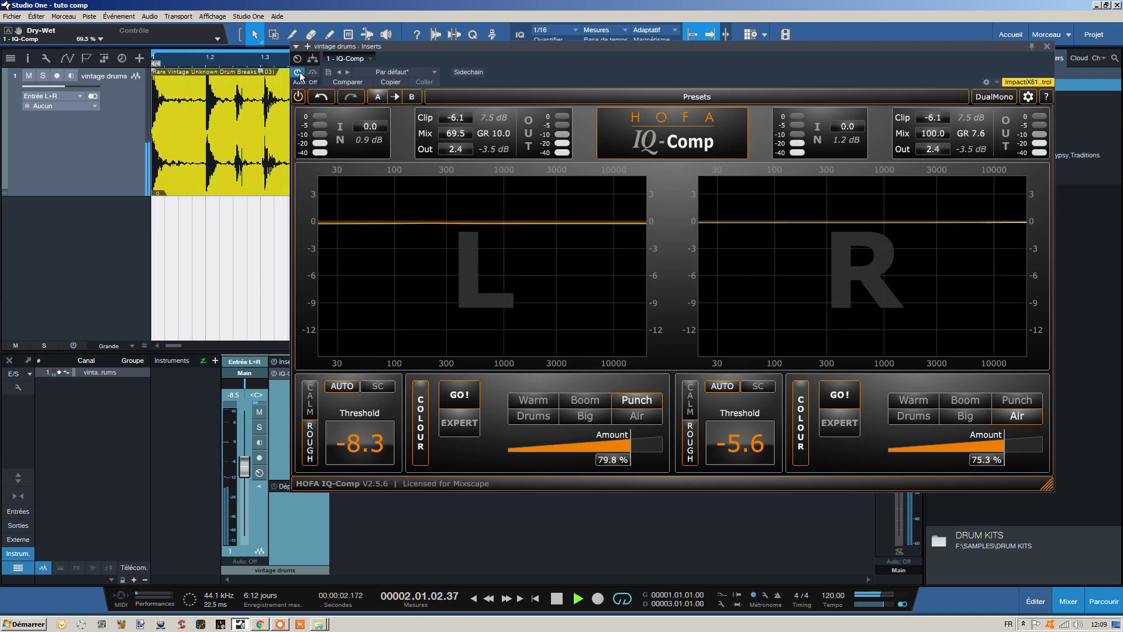
{"action": "left_click", "coordinate": [559, 602]}
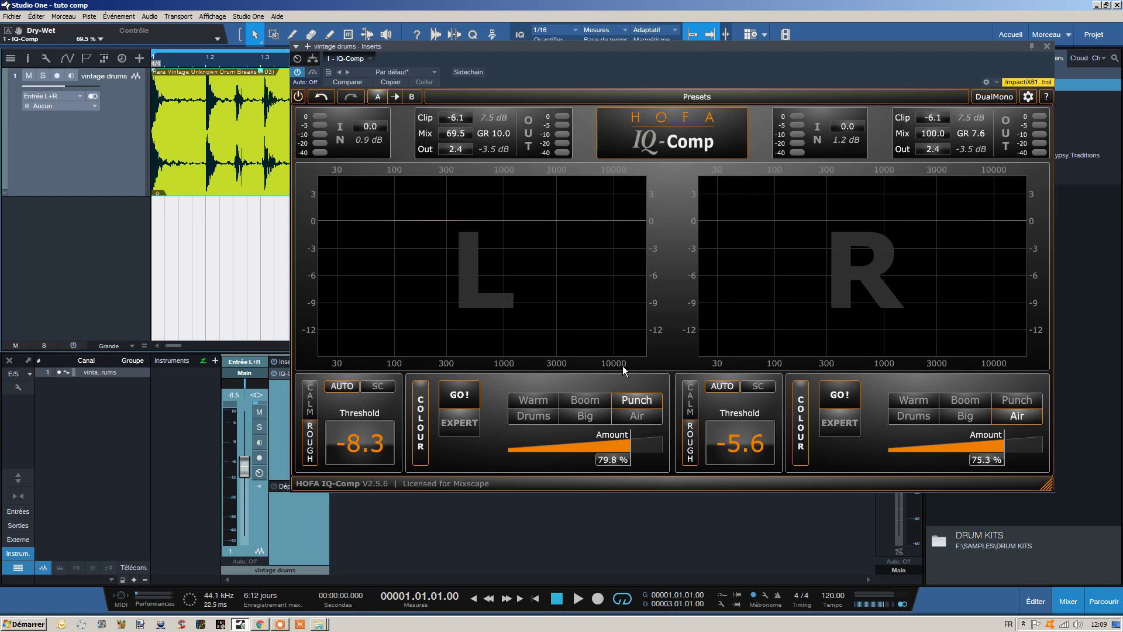
Step: Switch the compressor to Mid/Side mode and reposition the plug-in window so both sections are in view
{"action": "left_click_drag", "start_coordinate": [874, 58], "coordinate": [599, 54]}
{"action": "left_click", "coordinate": [771, 117]}
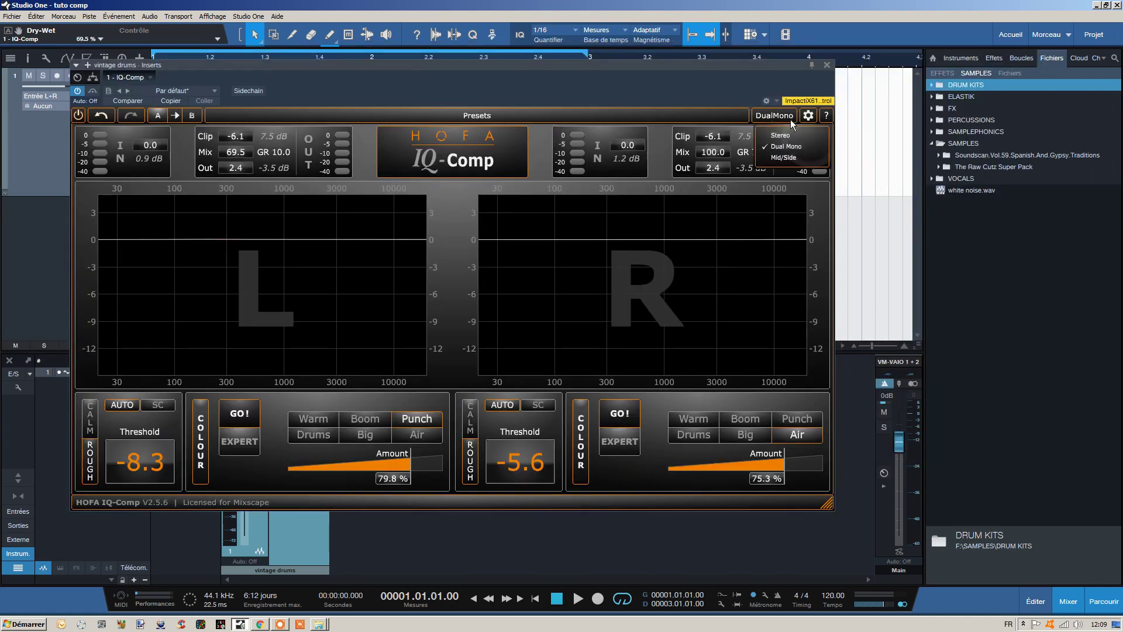
{"action": "left_click", "coordinate": [787, 157]}
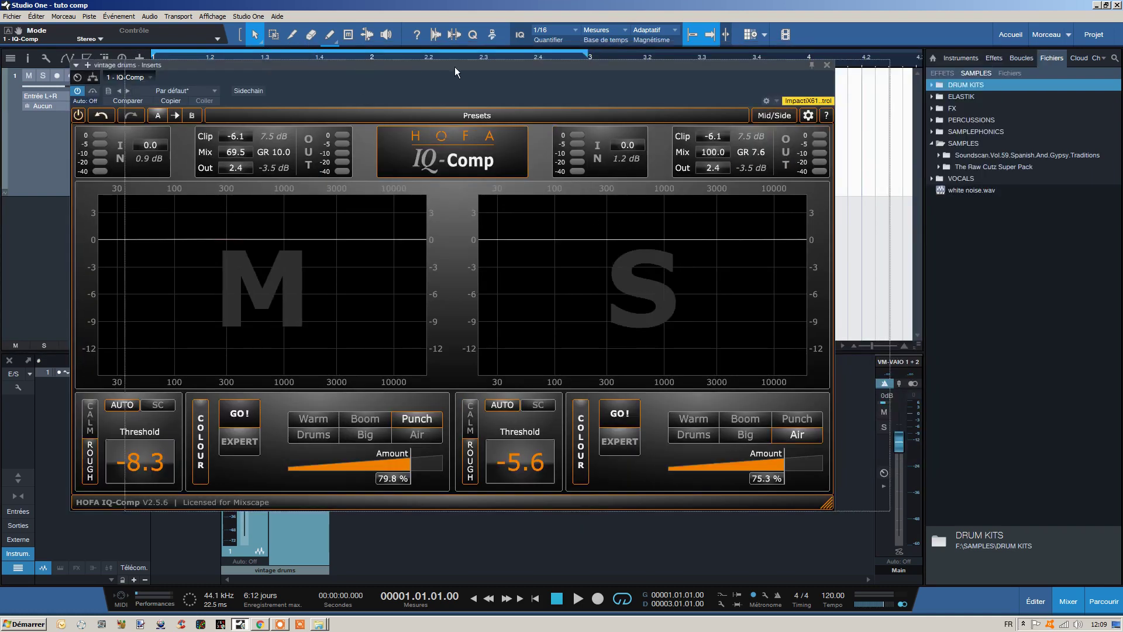
{"action": "left_click_drag", "start_coordinate": [454, 67], "coordinate": [750, 36]}
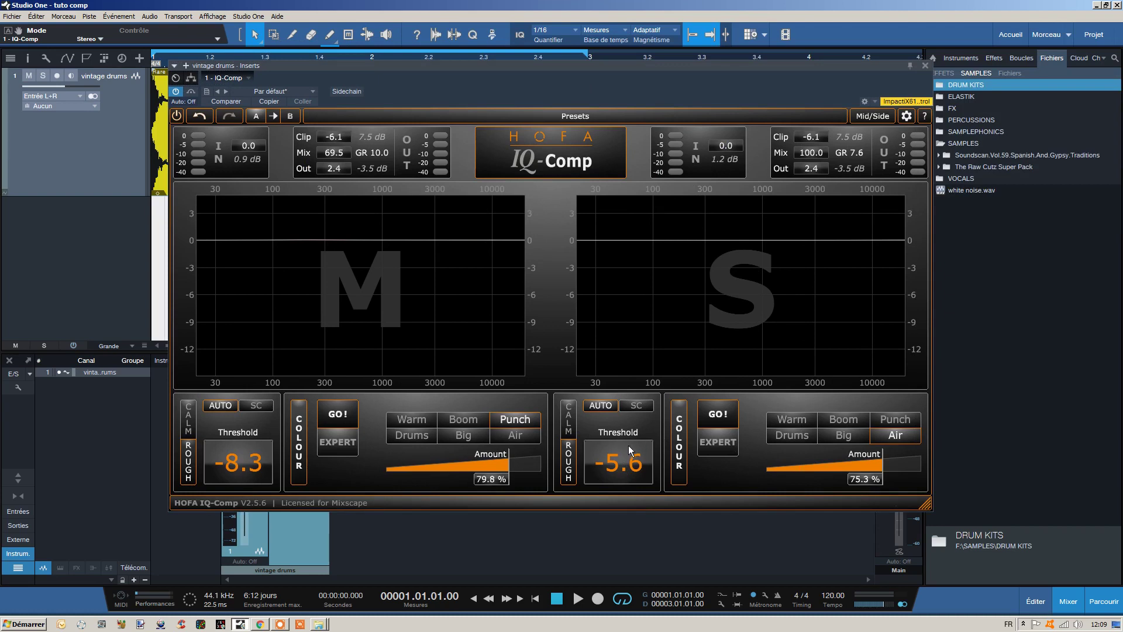
Step: Set the side channel's threshold to -15.1 and the mid channel's threshold to -6.3
{"action": "scroll", "coordinate": [638, 465], "scroll_direction": "down", "scroll_amount": 10}
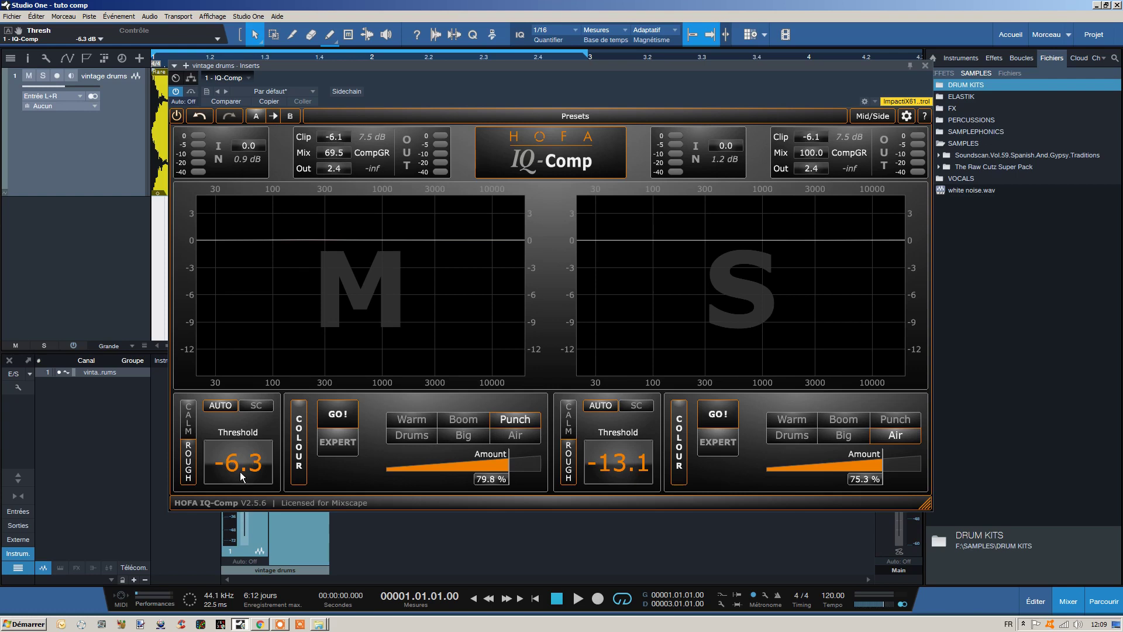
{"action": "scroll", "coordinate": [613, 465], "scroll_direction": "down", "scroll_amount": 3}
{"action": "scroll", "coordinate": [822, 141], "scroll_direction": "up", "scroll_amount": 2}
Step: Set the Clip level of both the mid and side channels to -8.4
{"action": "left_click_drag", "start_coordinate": [822, 138], "coordinate": [825, 160]}
{"action": "left_click_drag", "start_coordinate": [345, 137], "coordinate": [339, 121]}
{"action": "scroll", "coordinate": [816, 140], "scroll_direction": "up", "scroll_amount": 5}
{"action": "left_click_drag", "start_coordinate": [817, 136], "coordinate": [816, 148]}
Step: Play the loop with the Mid/Side compressor bypassed, enable it during playback to compare, and stop playback
{"action": "left_click", "coordinate": [578, 599]}
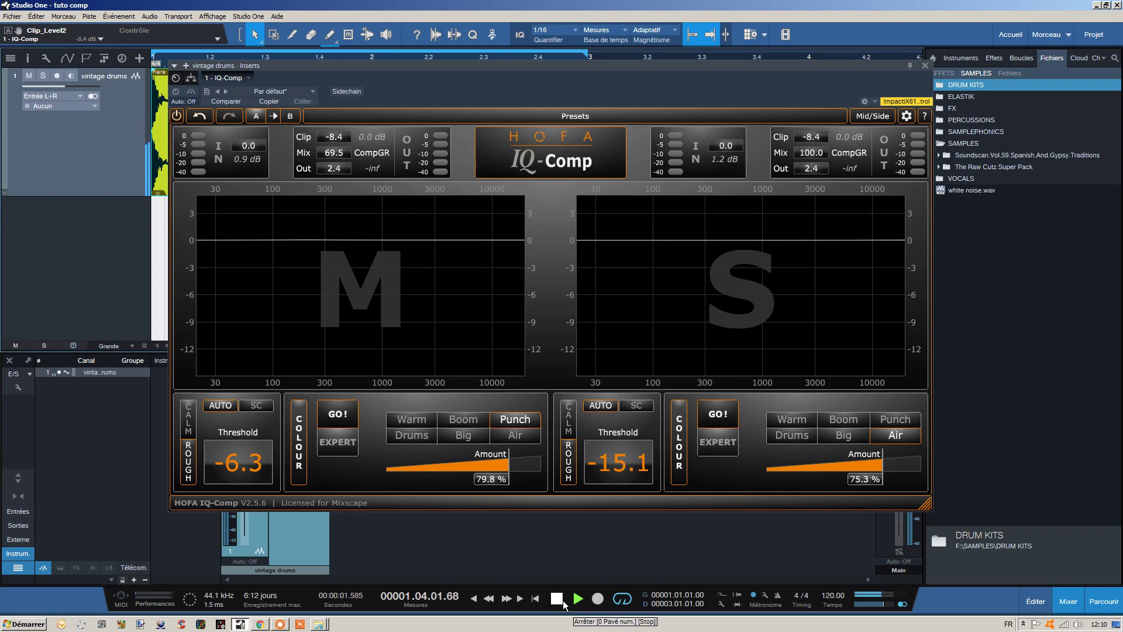
{"action": "left_click", "coordinate": [176, 91]}
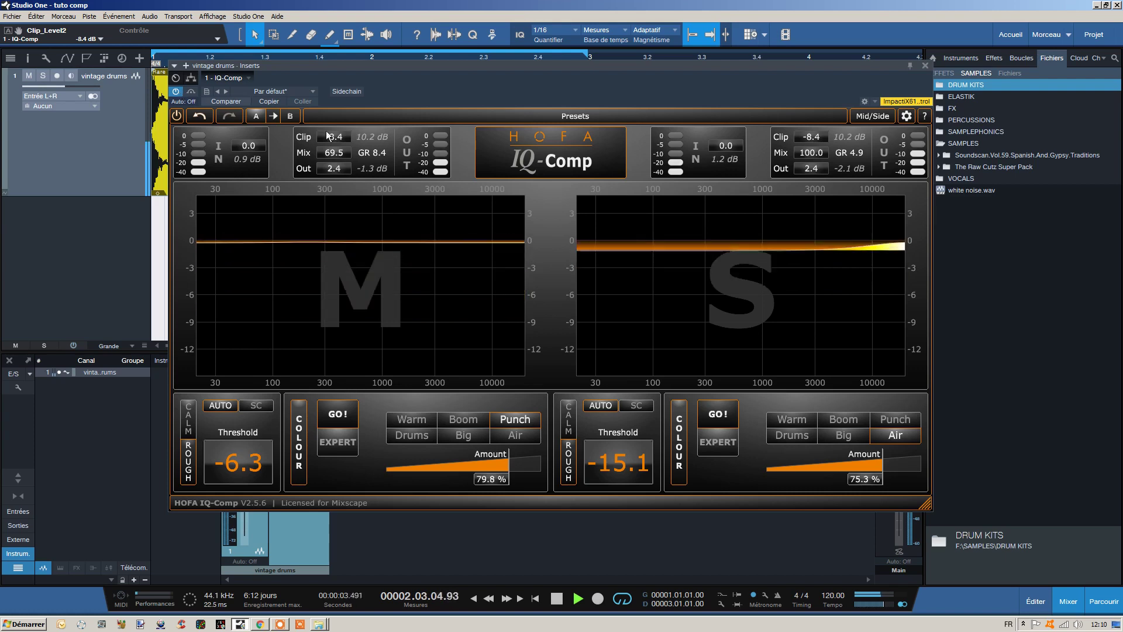
{"action": "left_click", "coordinate": [556, 602]}
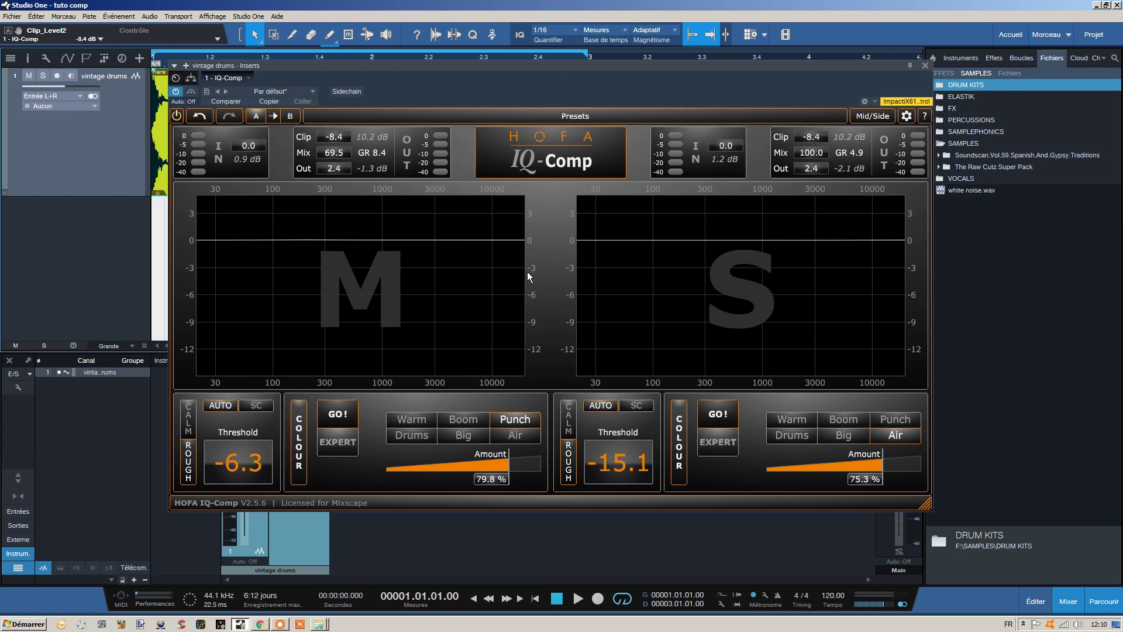
Step: Return the compressor to Stereo mode and reposition its window to uncover the drum track and mixer channel
{"action": "left_click", "coordinate": [872, 116]}
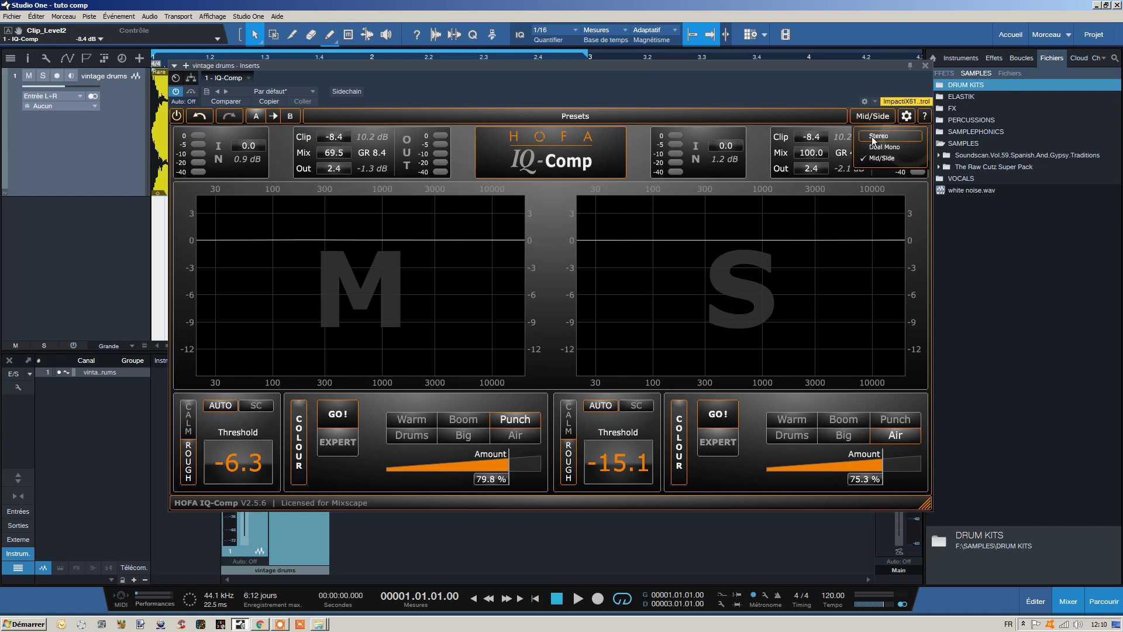
{"action": "left_click", "coordinate": [878, 137]}
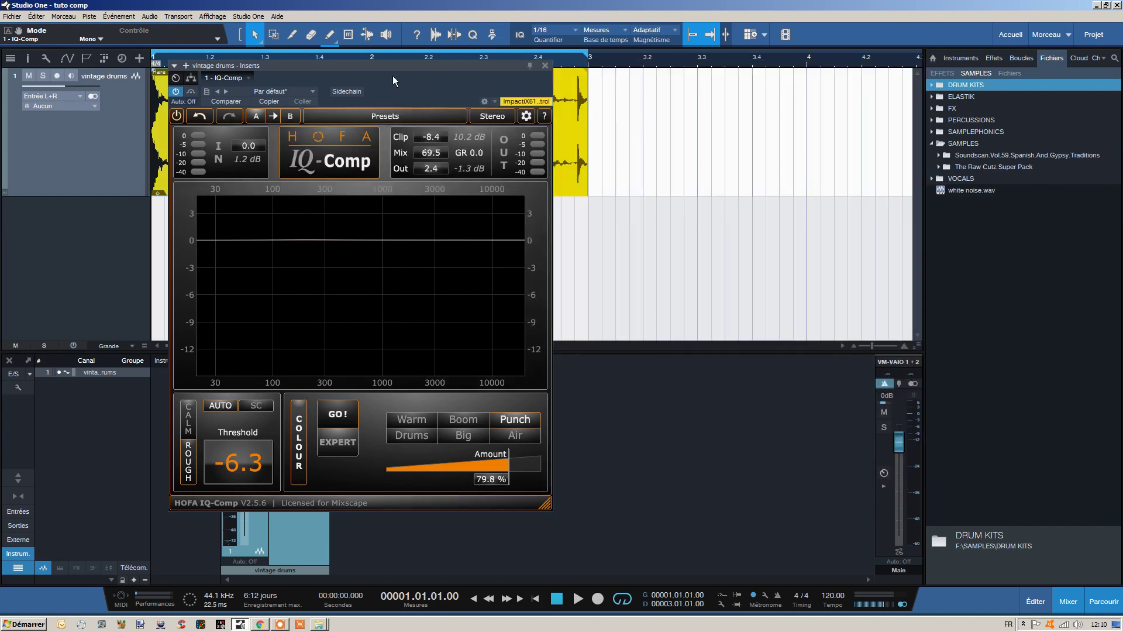
{"action": "left_click_drag", "start_coordinate": [329, 70], "coordinate": [527, 61]}
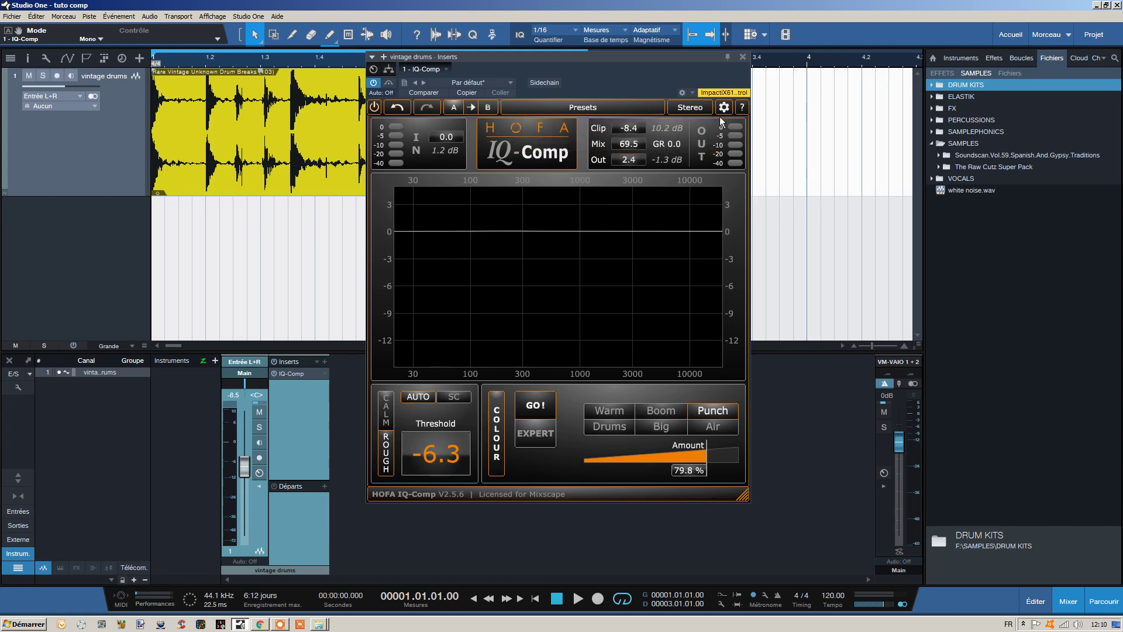
{"action": "left_click", "coordinate": [696, 108]}
{"action": "left_click", "coordinate": [689, 108]}
Step: Switch the compressor's Colour section to Expert mode to show the ColourEQ 1 and ColourEQ 2 parameters
{"action": "mouse_move", "coordinate": [438, 460]}
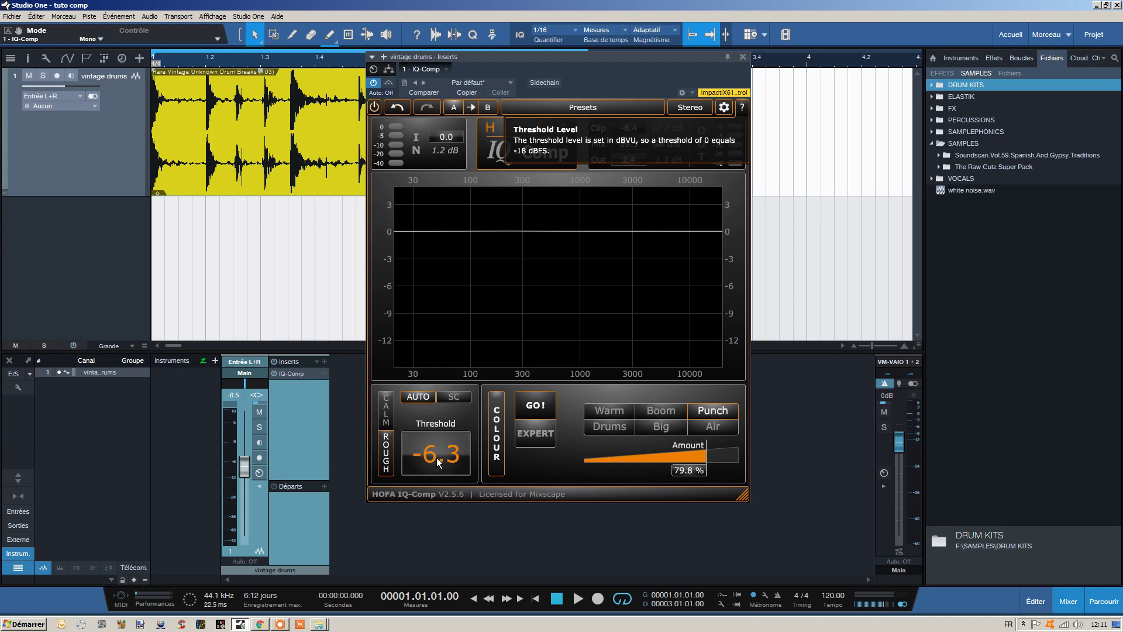
{"action": "left_click", "coordinate": [539, 439]}
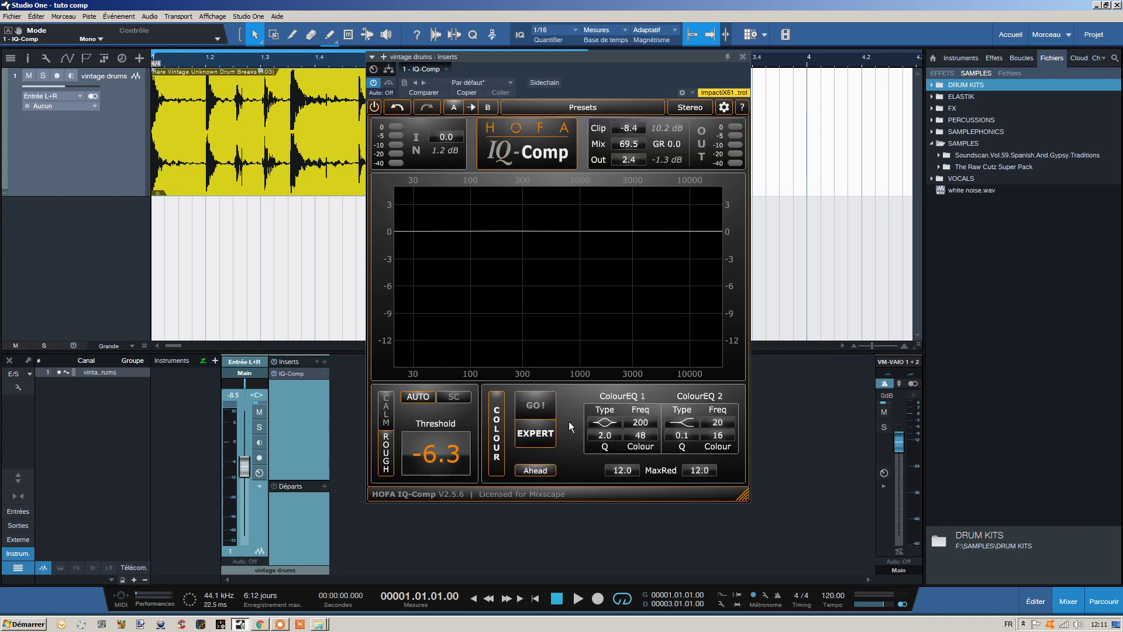